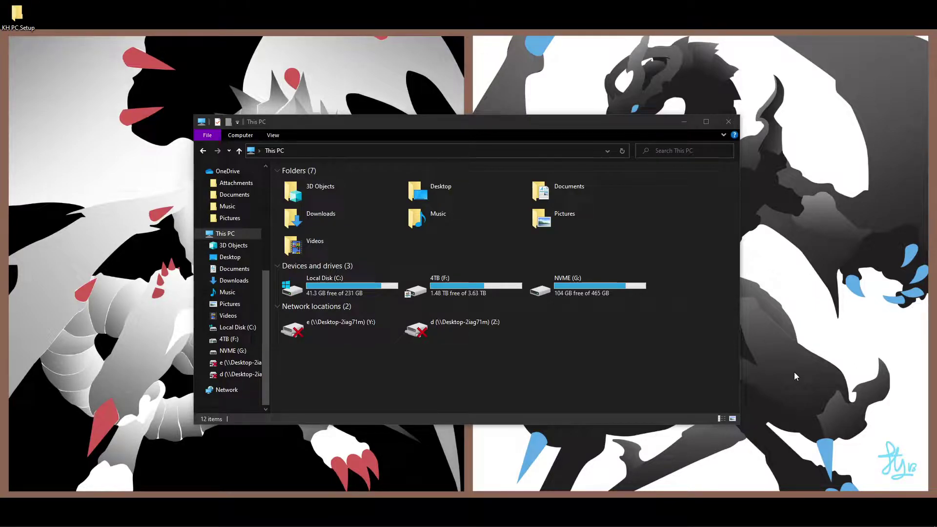
# Step: Open the KH_1.5_2.5 game folder under Program Files\Epic Games on Local Disk (C:) and move its window aside
pyautogui.doubleClick(360, 283)
pyautogui.doubleClick(338, 325)
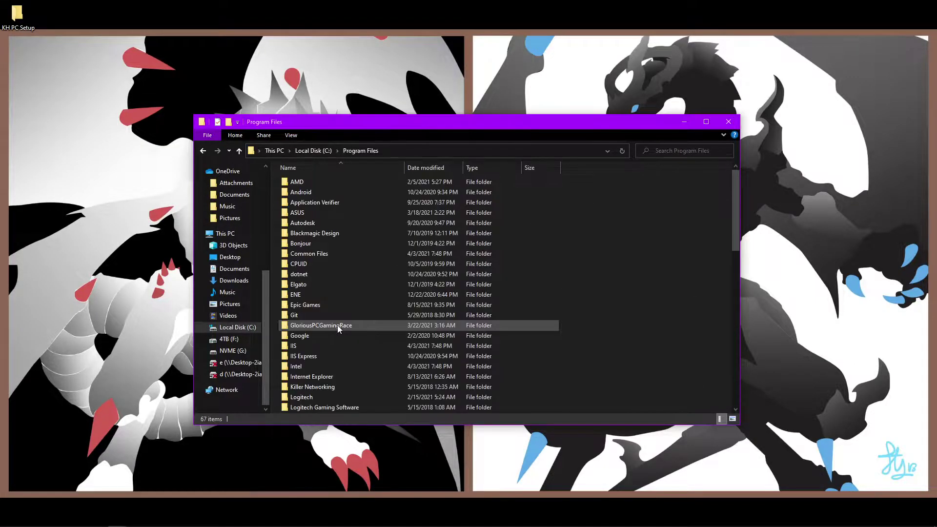
pyautogui.doubleClick(352, 304)
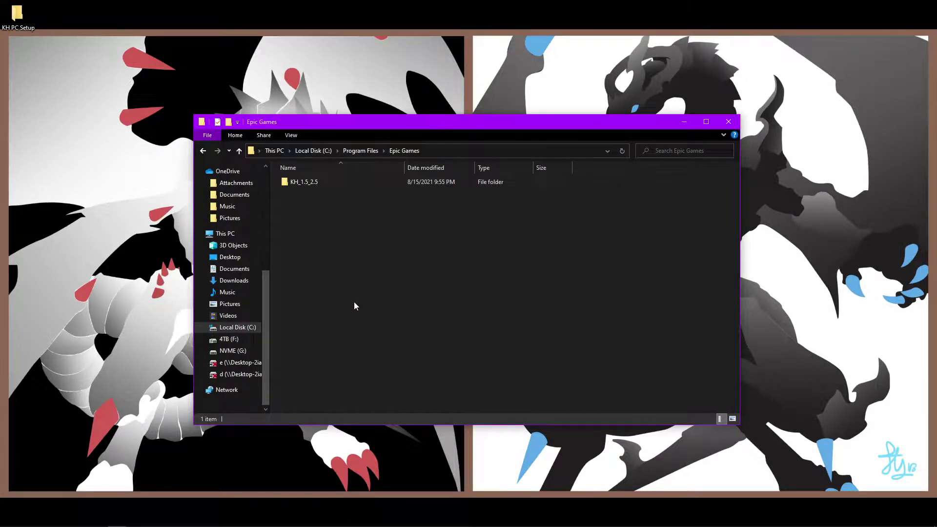
pyautogui.doubleClick(360, 184)
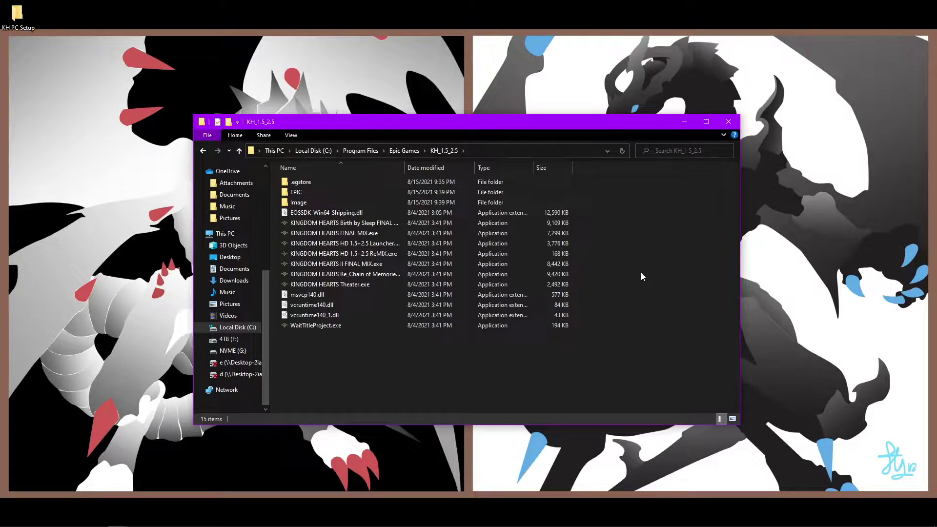
pyautogui.moveTo(569, 129); pyautogui.dragTo(758, 219)
# Step: Switch to Chrome and open the Kingdom Hearts II Final Mix (Garden of Assemblage Mod) Google Docs document
pyautogui.hotkey('alt', 'Tab')
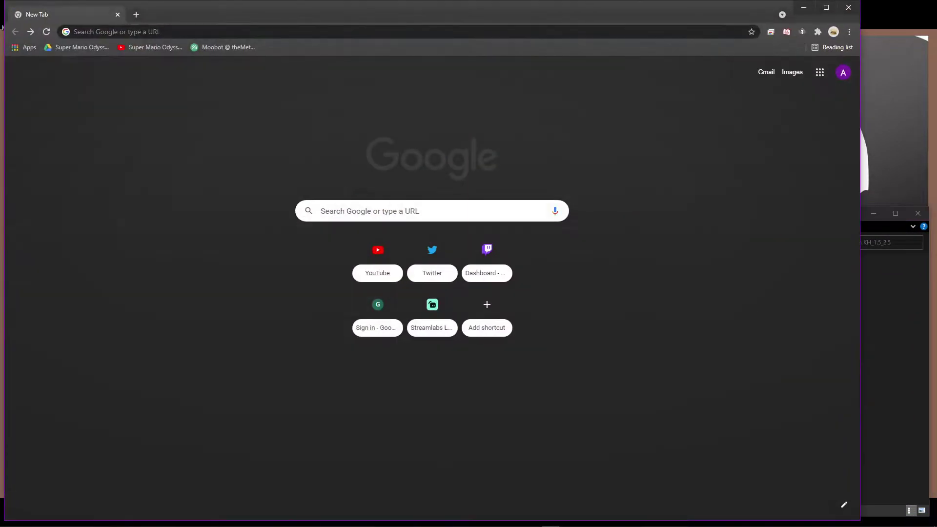
pyautogui.click(358, 35)
pyautogui.write('gard')
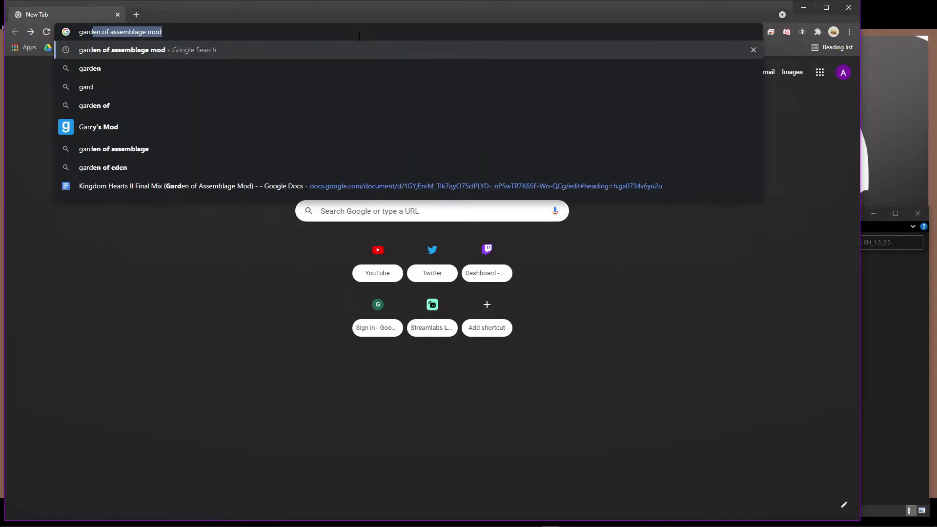
pyautogui.press('Down')
pyautogui.press('Down')
pyautogui.press('Down')
pyautogui.press('Down')
pyautogui.press('Down')
pyautogui.press('Down')
pyautogui.press('Down')
pyautogui.press('Return')
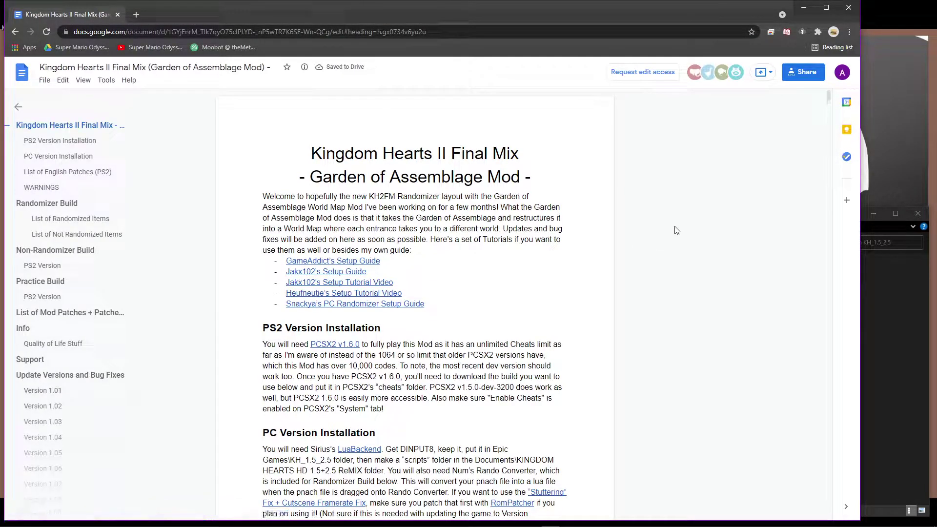
# Step: Open the LuaBackend releases page linked in the document's PC Version Installation section
pyautogui.scroll(-4, 656, 220)
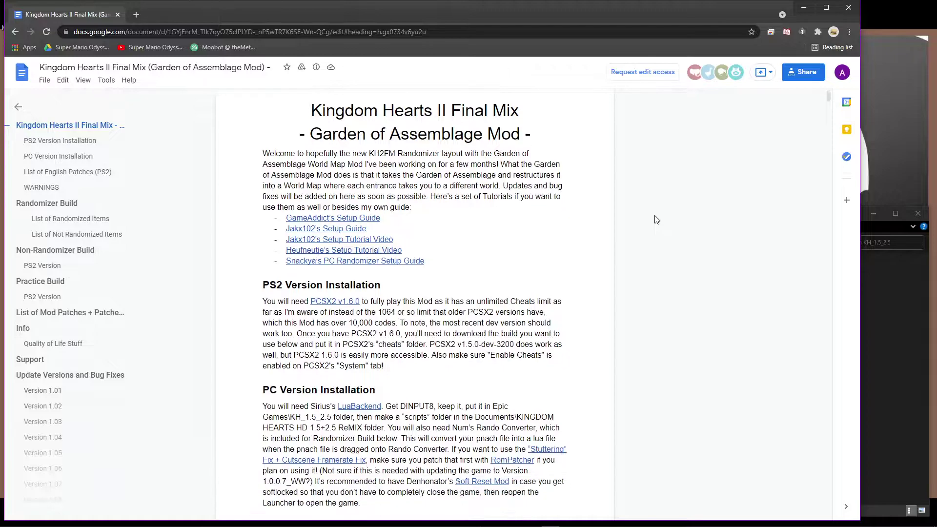
pyautogui.scroll(-1, 656, 219)
pyautogui.scroll(1, 656, 219)
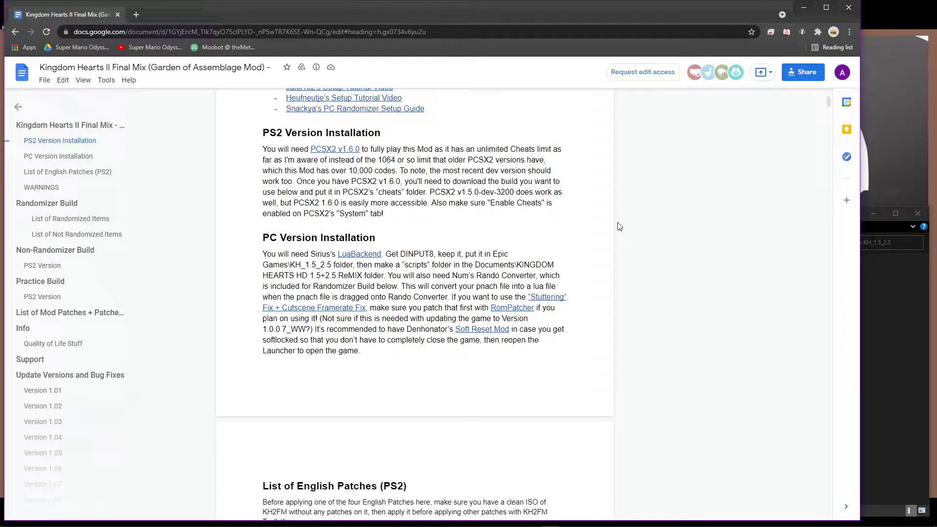
pyautogui.click(363, 256)
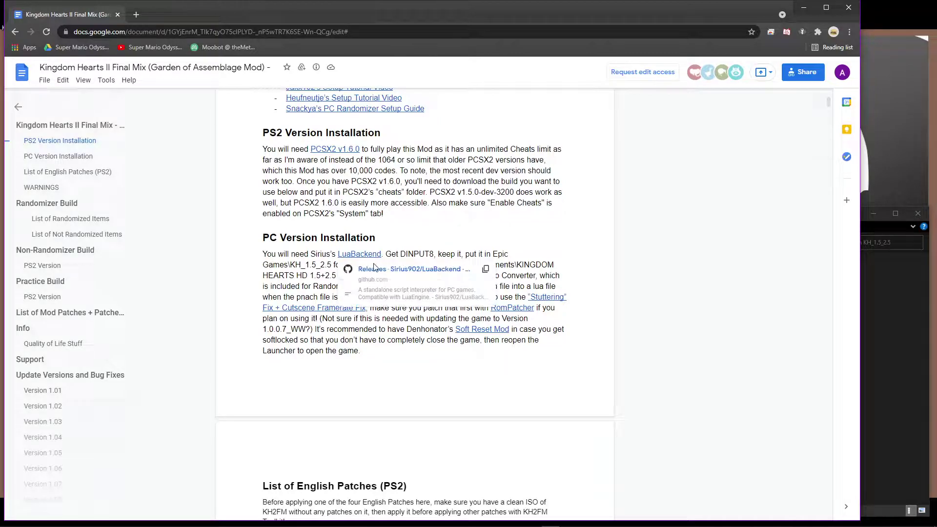
pyautogui.click(439, 271)
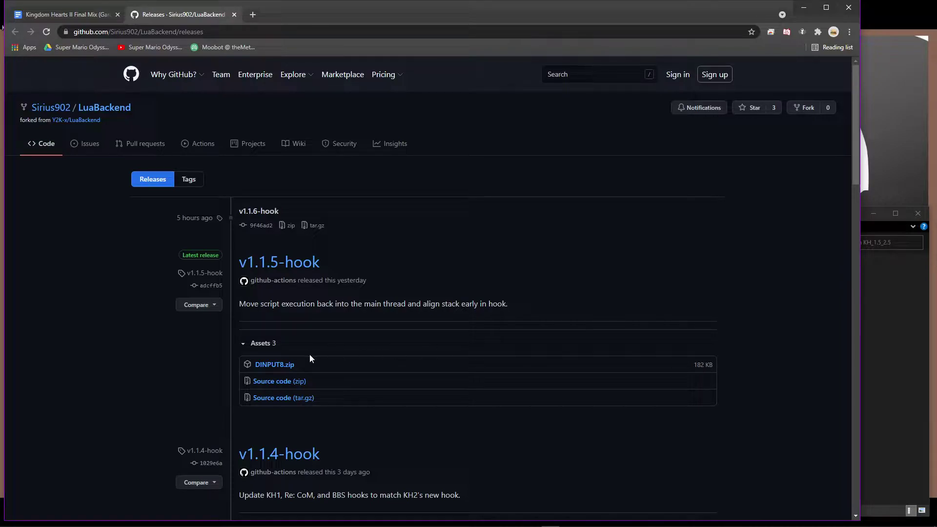
# Step: Download DINPUT8.zip from the v1.1.5-hook release into the KH PC Setup folder and keep the flagged file
pyautogui.click(275, 365)
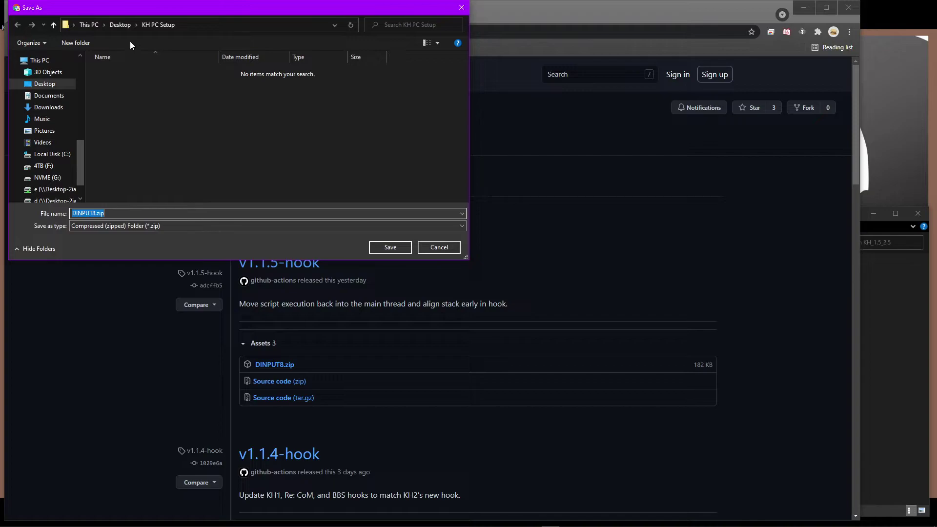
pyautogui.click(406, 247)
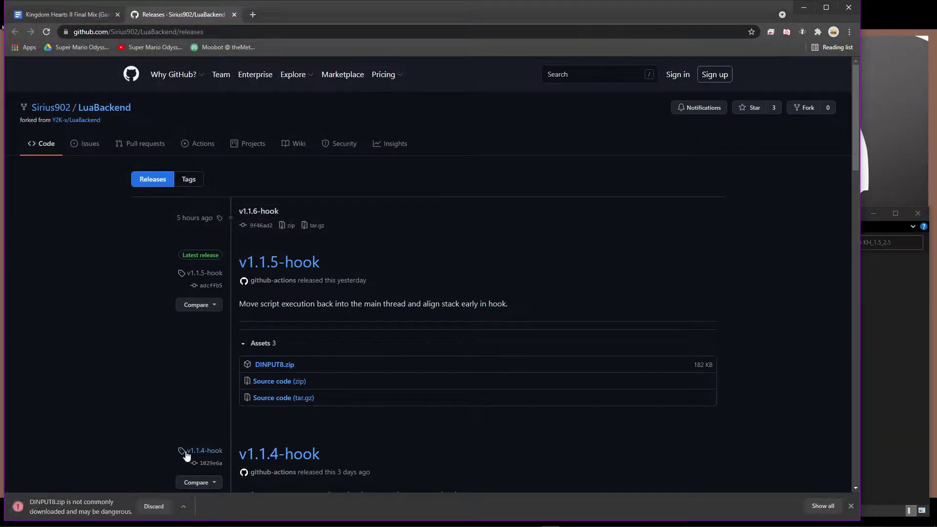
pyautogui.click(183, 508)
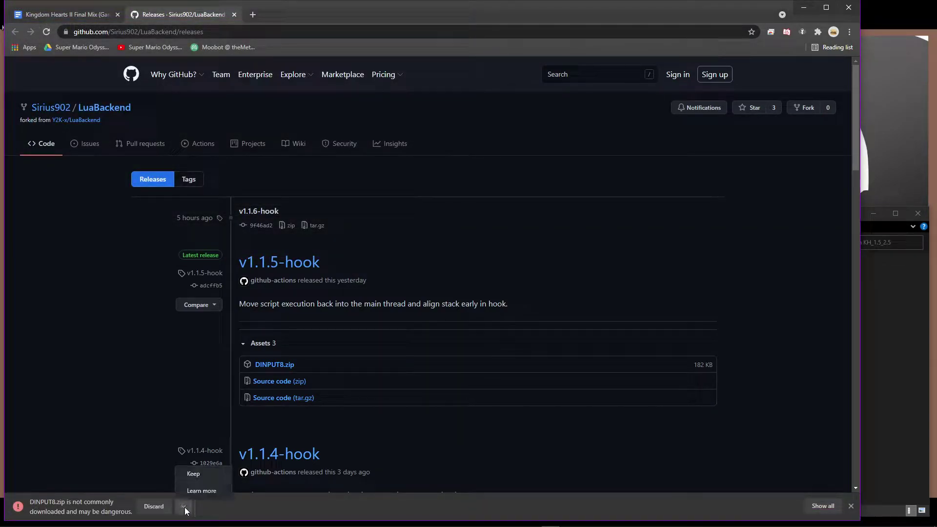
pyautogui.click(199, 475)
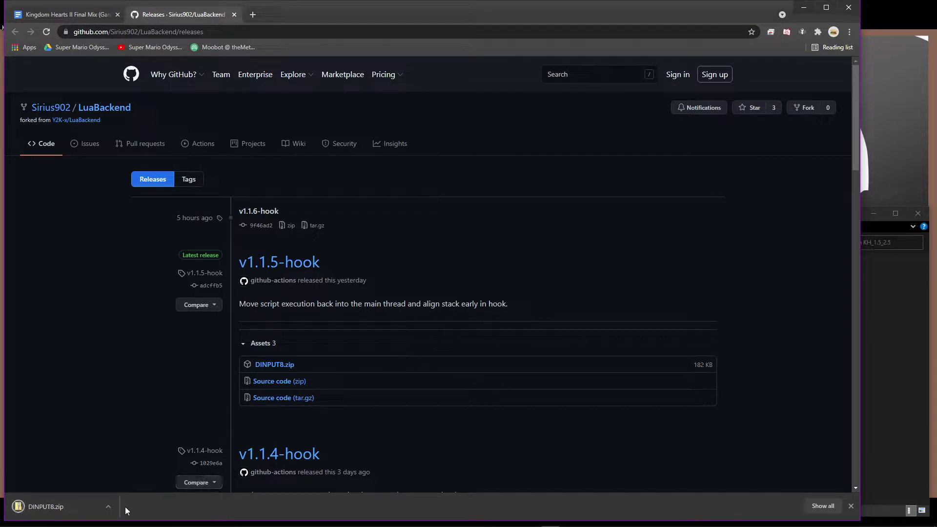
# Step: Copy DINPUT8.dll from the downloaded DINPUT8.zip into the KH_1.5_2.5 game folder, granting administrator permission
pyautogui.click(109, 507)
pyautogui.click(154, 476)
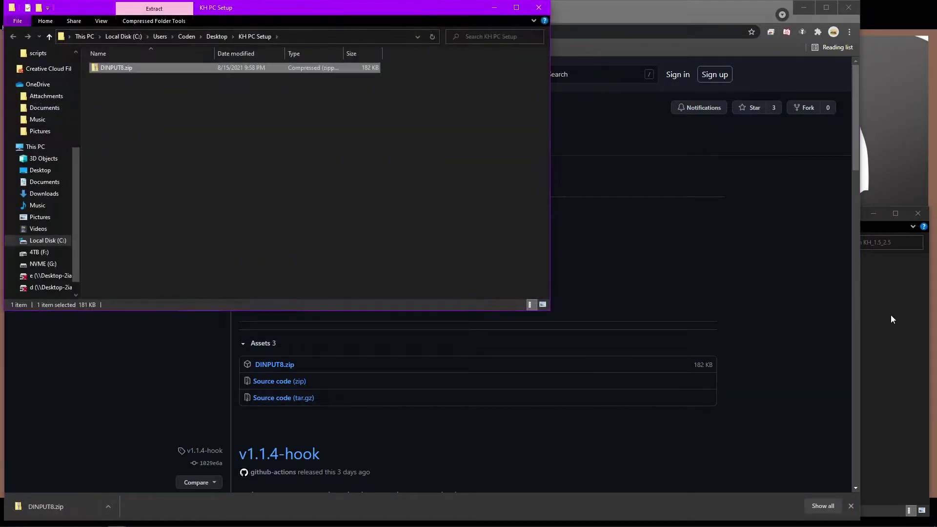
pyautogui.click(891, 315)
pyautogui.moveTo(333, 10); pyautogui.dragTo(383, 61)
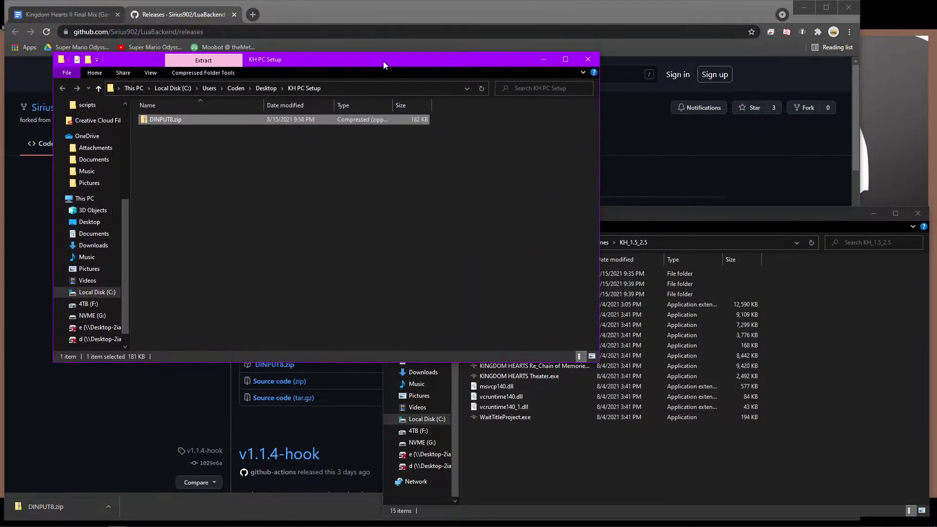
pyautogui.doubleClick(186, 119)
pyautogui.moveTo(166, 119); pyautogui.dragTo(805, 330)
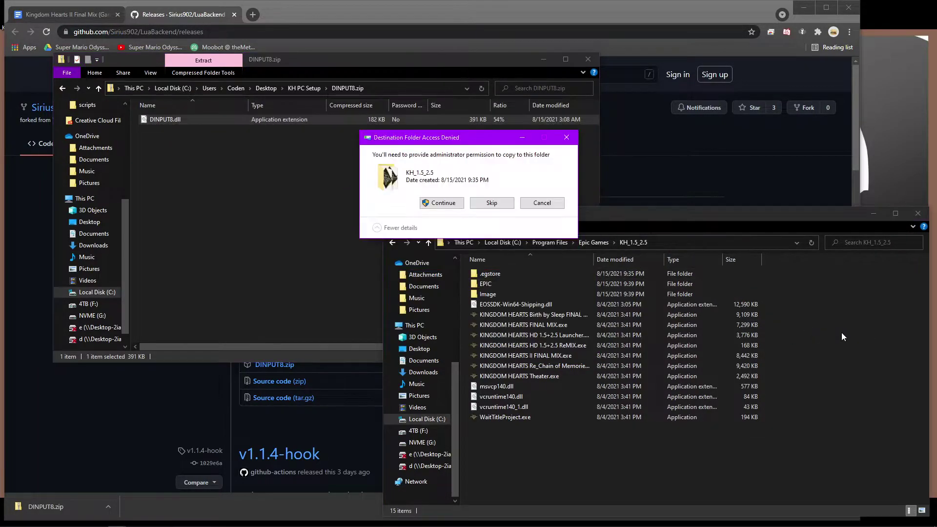
pyautogui.click(442, 203)
pyautogui.click(845, 300)
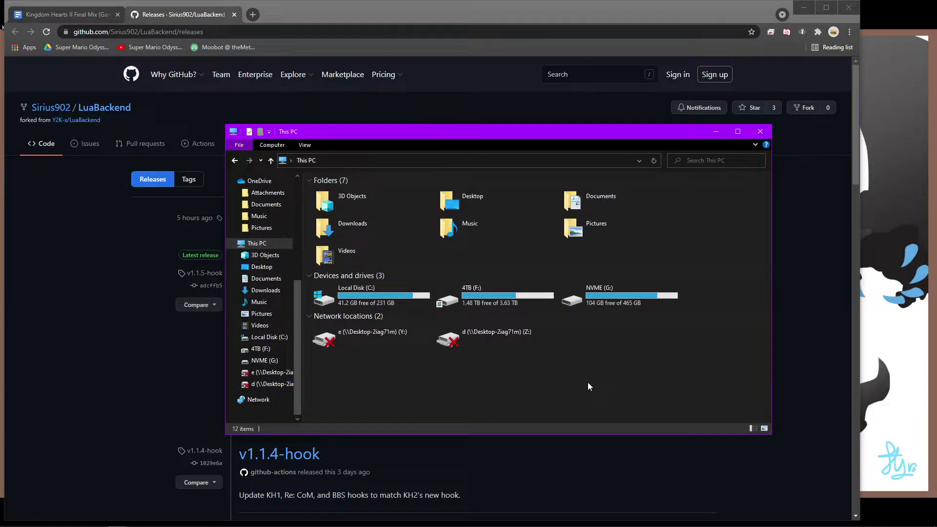
# Step: Create a folder named scripts inside Documents\KINGDOM HEARTS HD 1.5+2.5 ReMIX
pyautogui.click(266, 278)
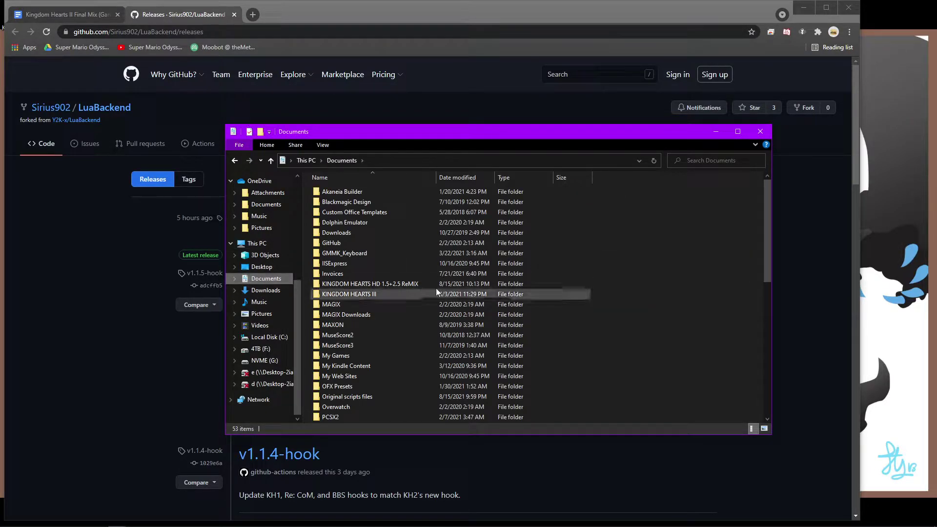
pyautogui.doubleClick(483, 284)
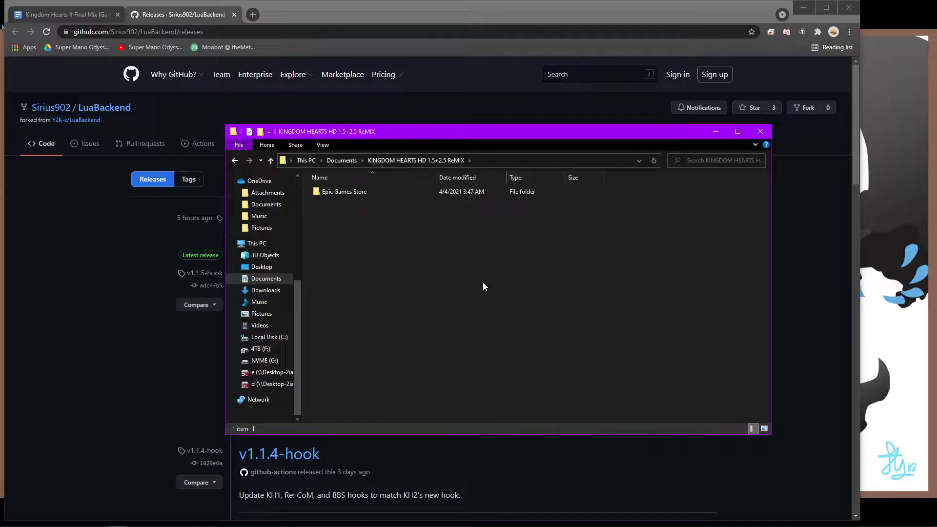
pyautogui.rightClick(482, 282)
pyautogui.moveTo(451, 441)
pyautogui.click(525, 311)
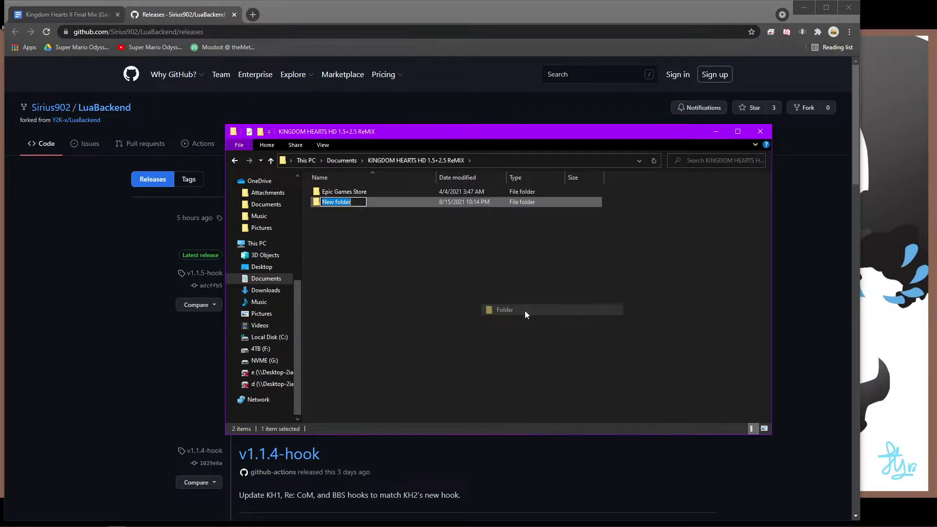
pyautogui.write('scripts')
pyautogui.press('Return')
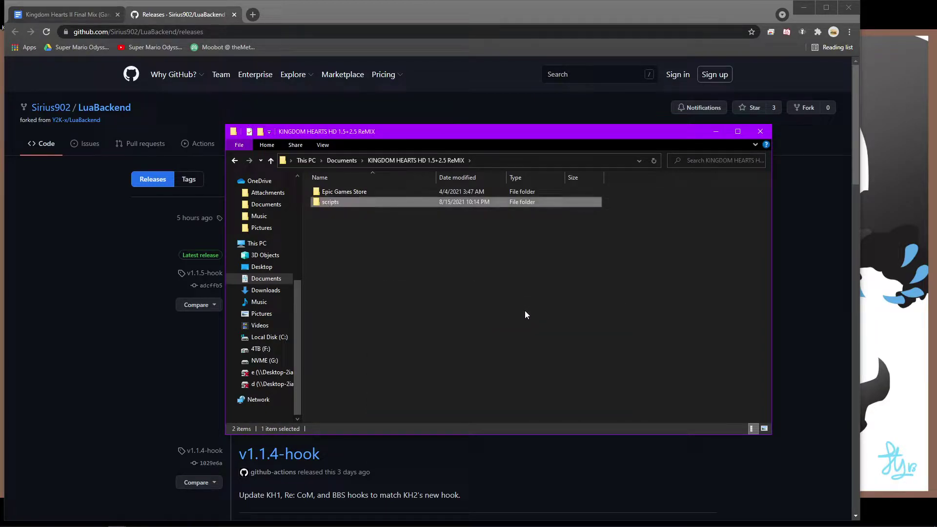
# Step: Create a folder named kh2 inside the scripts folder and open it
pyautogui.doubleClick(337, 201)
pyautogui.rightClick(415, 260)
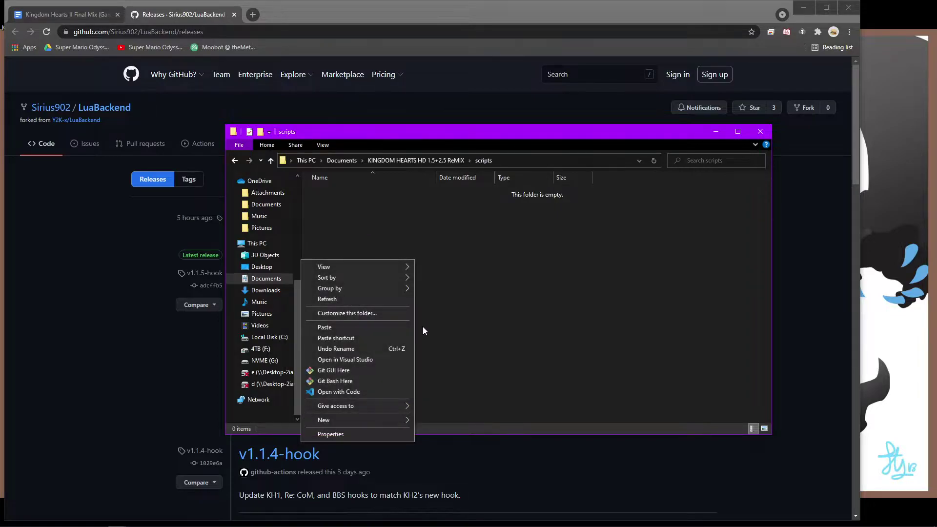
pyautogui.moveTo(379, 419)
pyautogui.click(444, 288)
pyautogui.write('kh2')
pyautogui.press('Return')
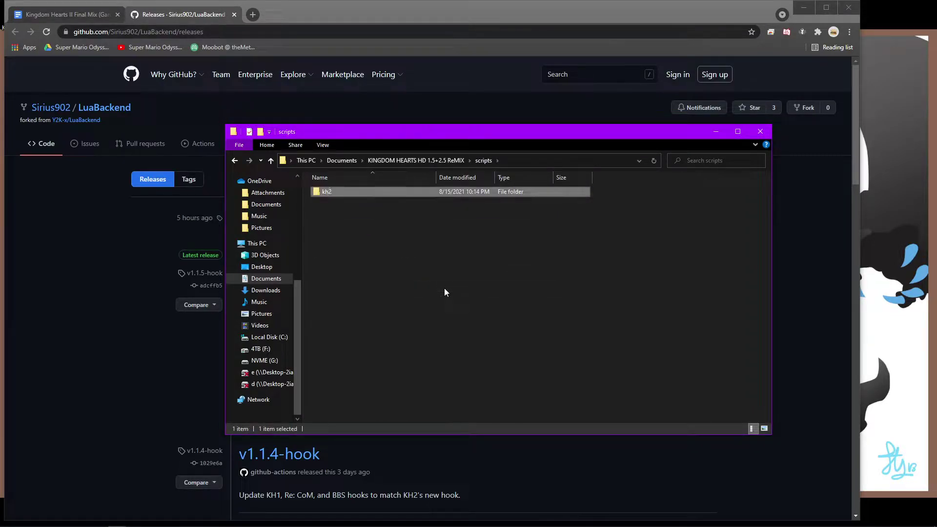
pyautogui.doubleClick(428, 193)
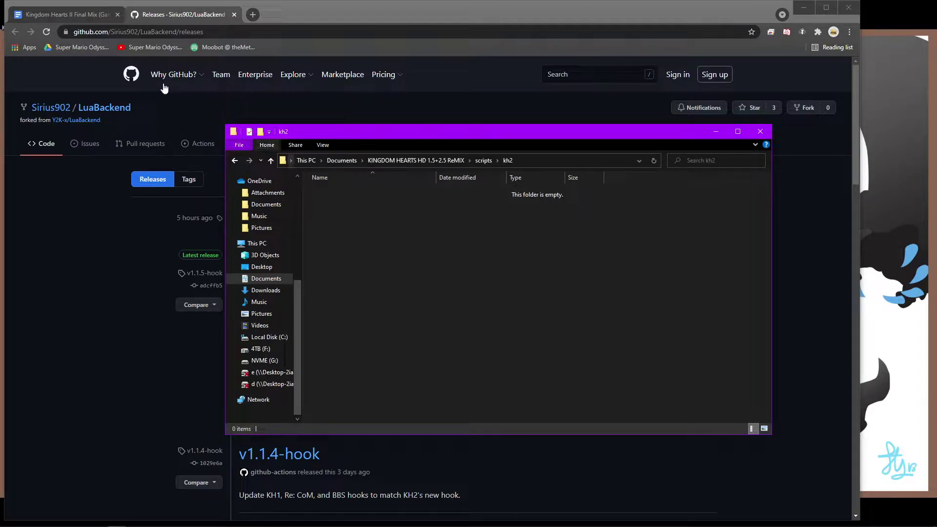
# Step: Return to the Garden of Assemblage document and open the PC Version (Num's Lua) link under Randomizer Build
pyautogui.click(68, 15)
pyautogui.scroll(-18, 476, 317)
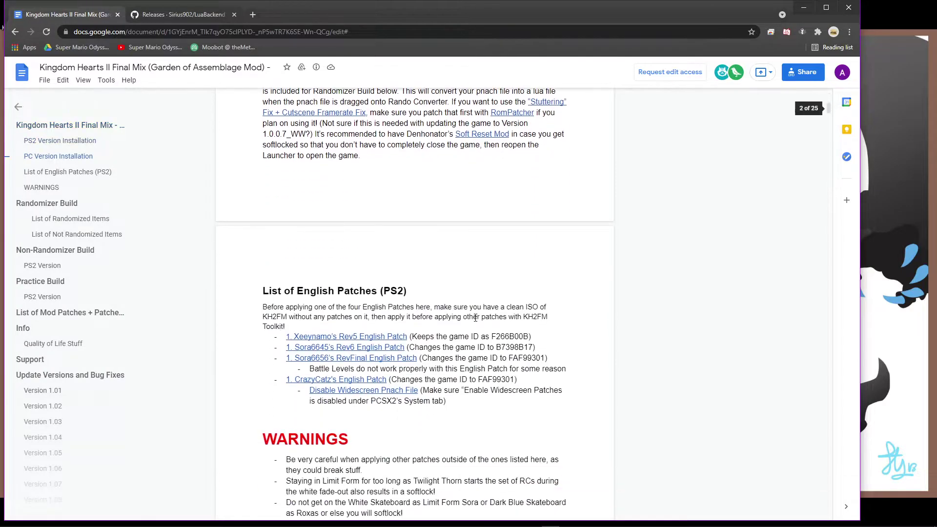
pyautogui.scroll(-1, 475, 318)
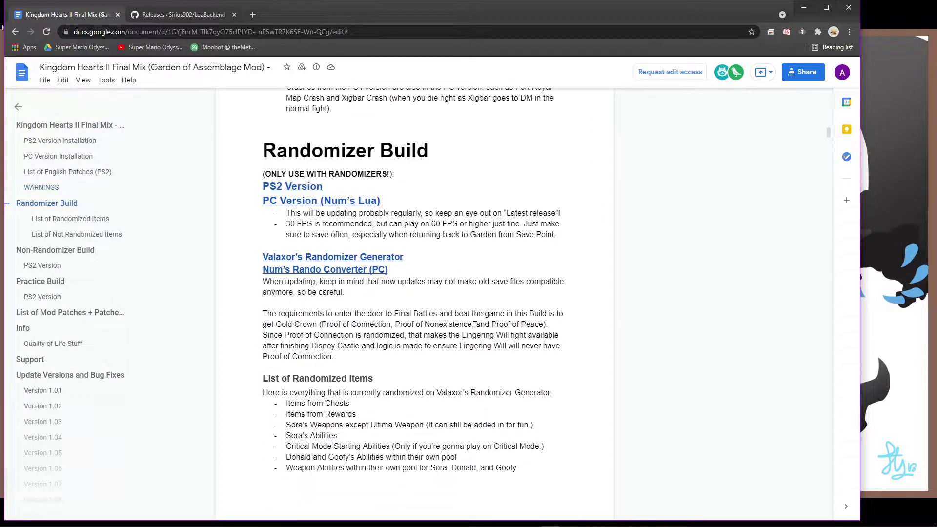
pyautogui.click(346, 202)
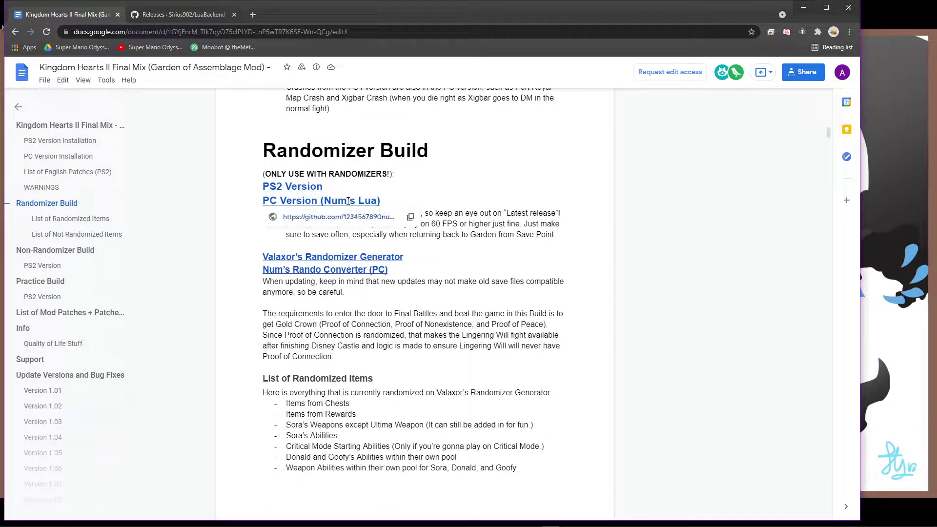
pyautogui.click(366, 217)
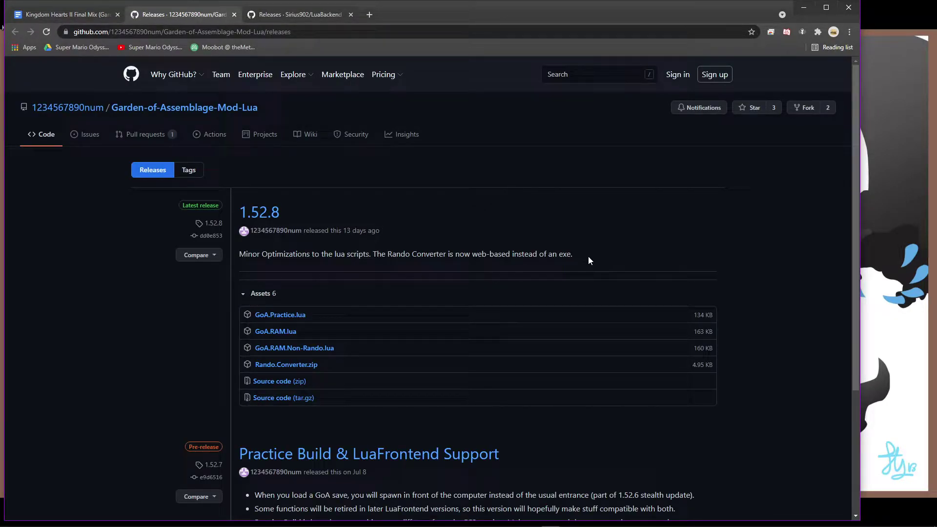
# Step: Download GoA.RAM.lua and Rando.Converter.zip from the 1.52.8 release into the scripts\kh2 folder
pyautogui.scroll(-2, 588, 256)
pyautogui.click(276, 234)
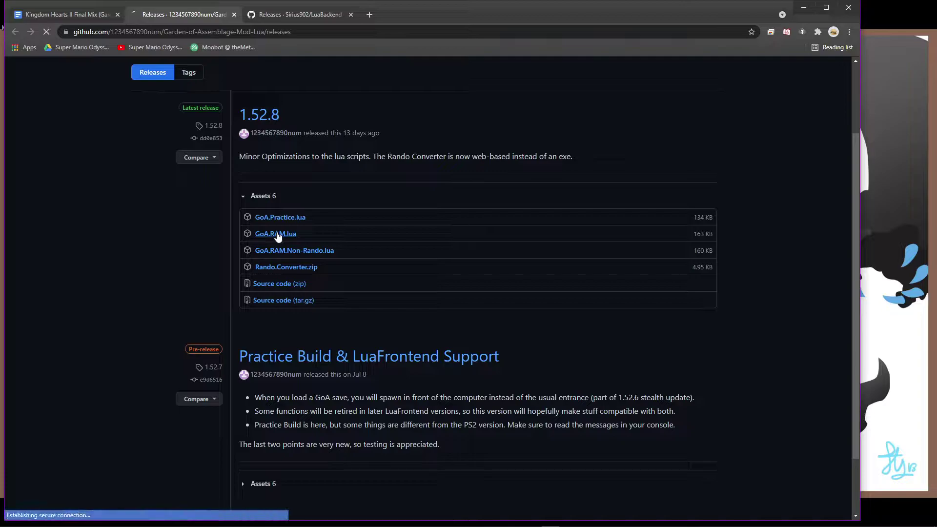
pyautogui.click(398, 248)
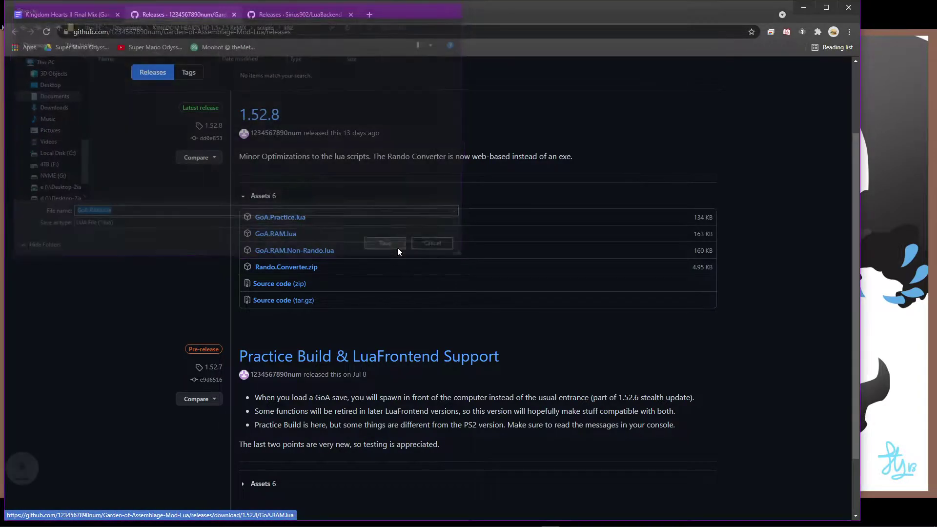
pyautogui.click(289, 267)
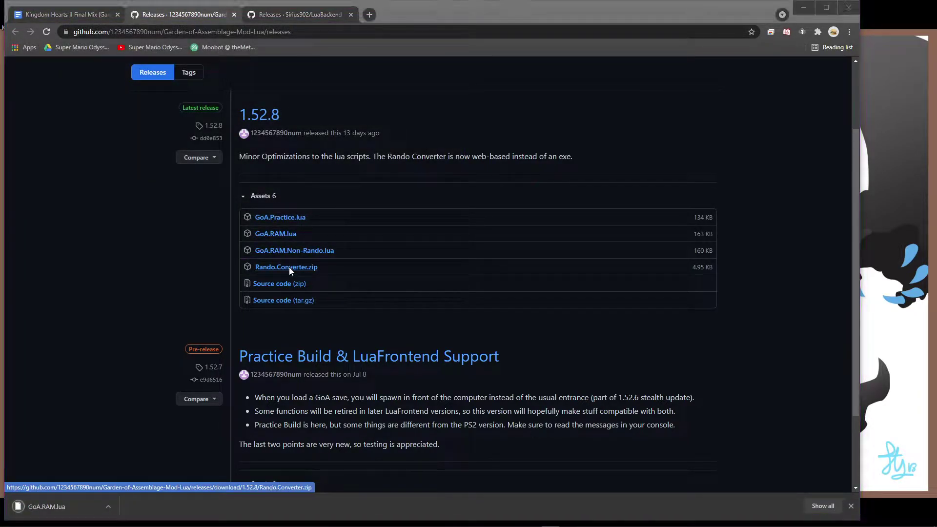
pyautogui.click(391, 247)
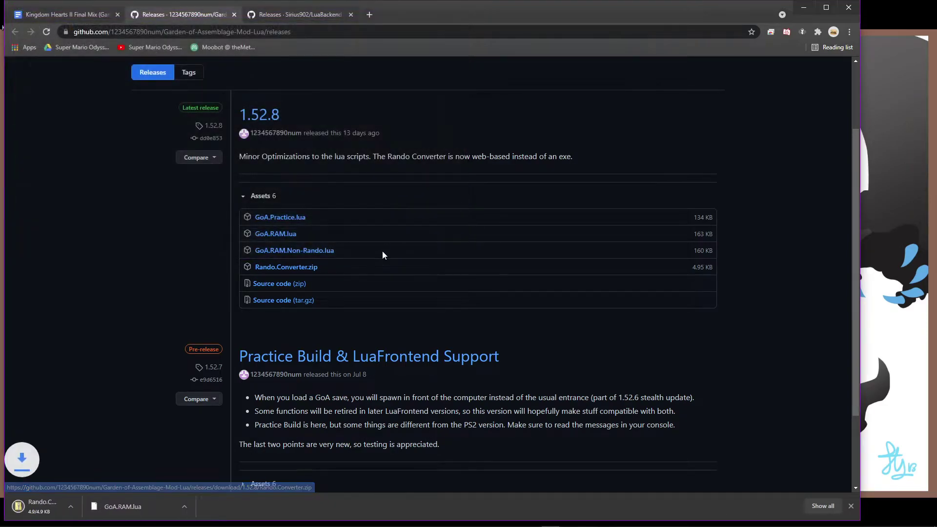
# Step: Show the downloaded Rando.Converter.zip in its folder and bring that window over the browser
pyautogui.click(109, 508)
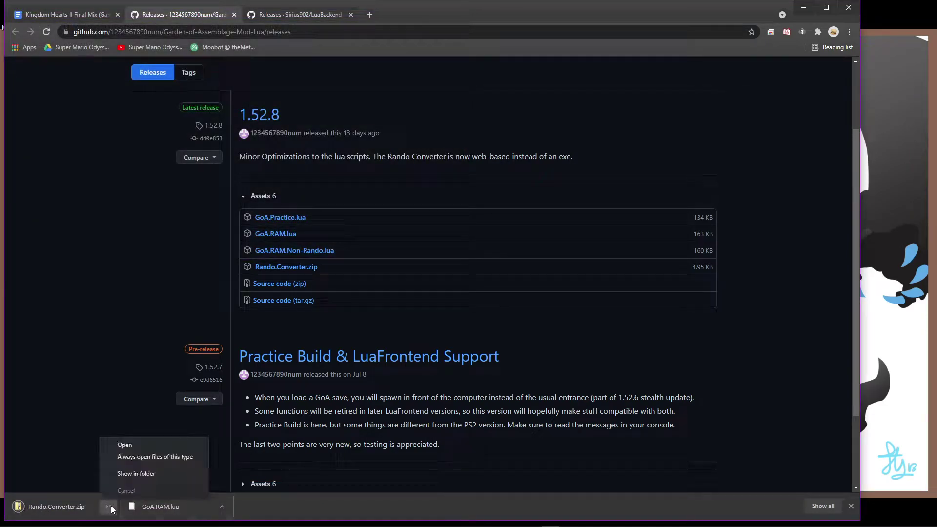
pyautogui.click(139, 473)
pyautogui.moveTo(936, 149); pyautogui.dragTo(525, 122)
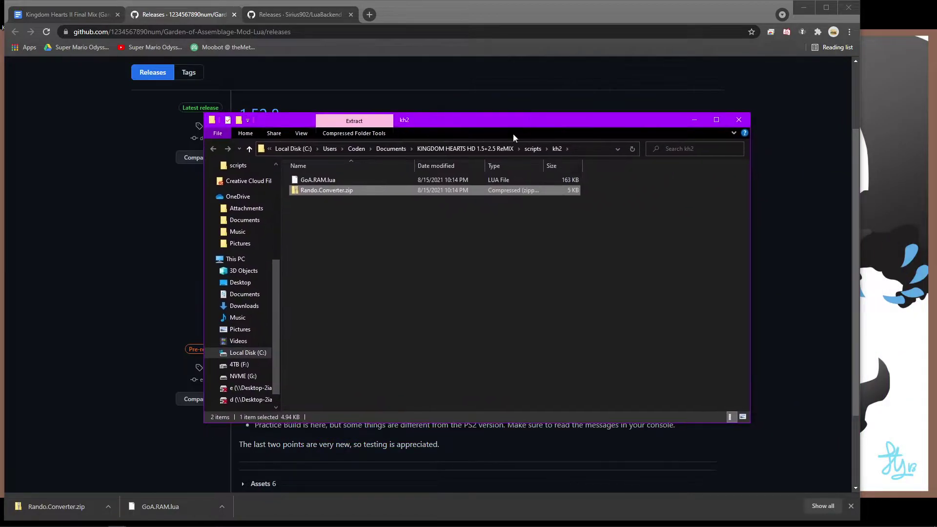
# Step: Extract Rando.Converter.zip into its own folder inside scripts\kh2
pyautogui.rightClick(344, 189)
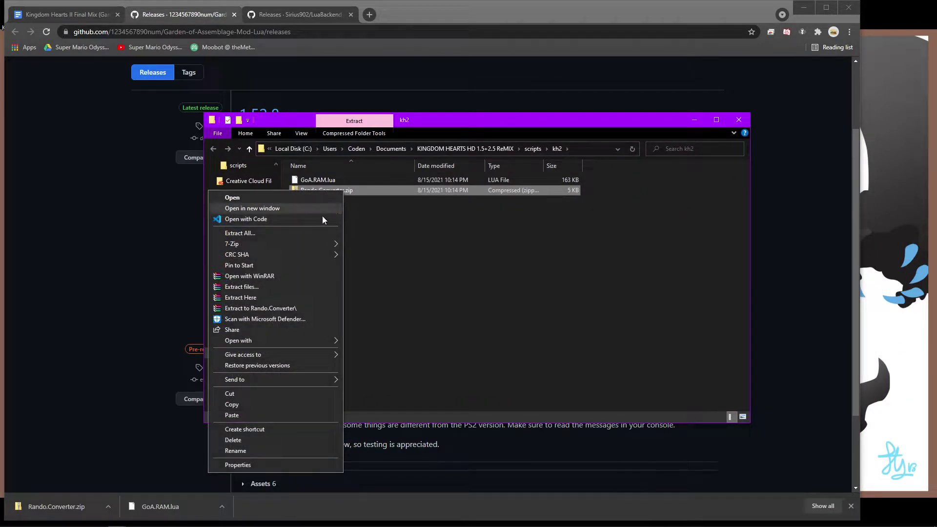
pyautogui.click(302, 235)
pyautogui.click(555, 362)
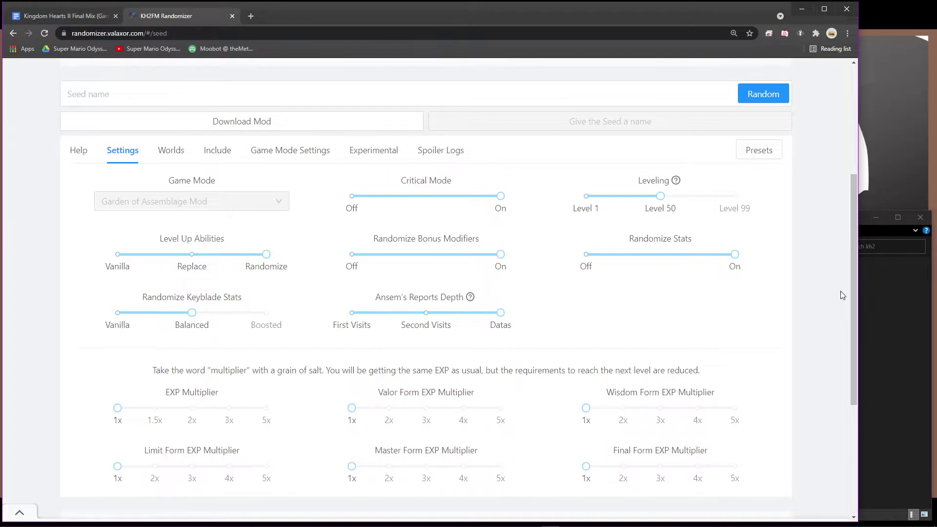
# Step: Generate a random seed and download it with Xeeynamo's Rev 5/Japanese patch as F266B00B.pnach into the kh2 folder
pyautogui.click(764, 95)
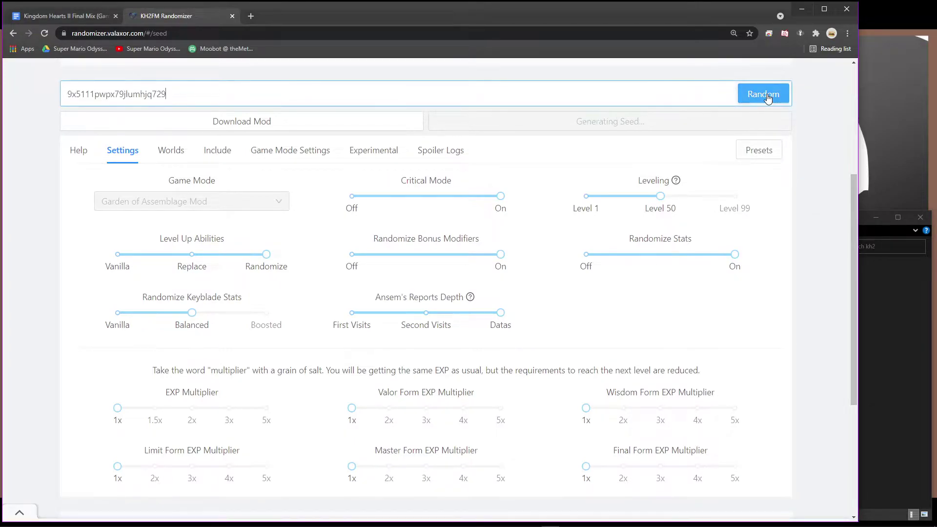
pyautogui.click(766, 95)
pyautogui.click(630, 121)
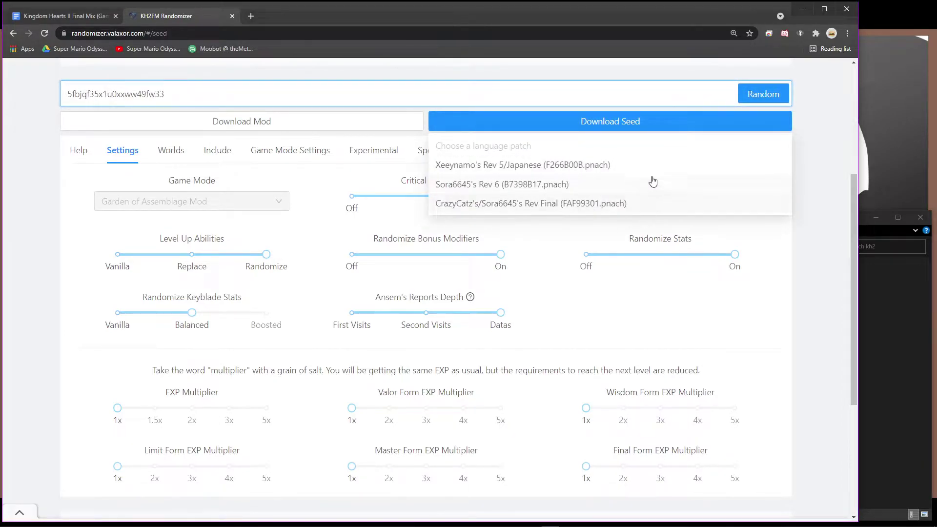
pyautogui.click(653, 166)
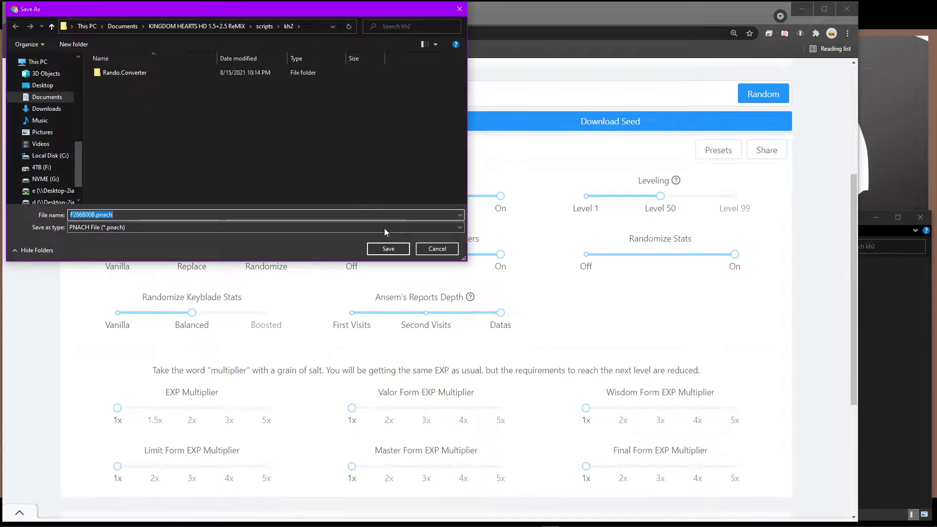
pyautogui.click(391, 248)
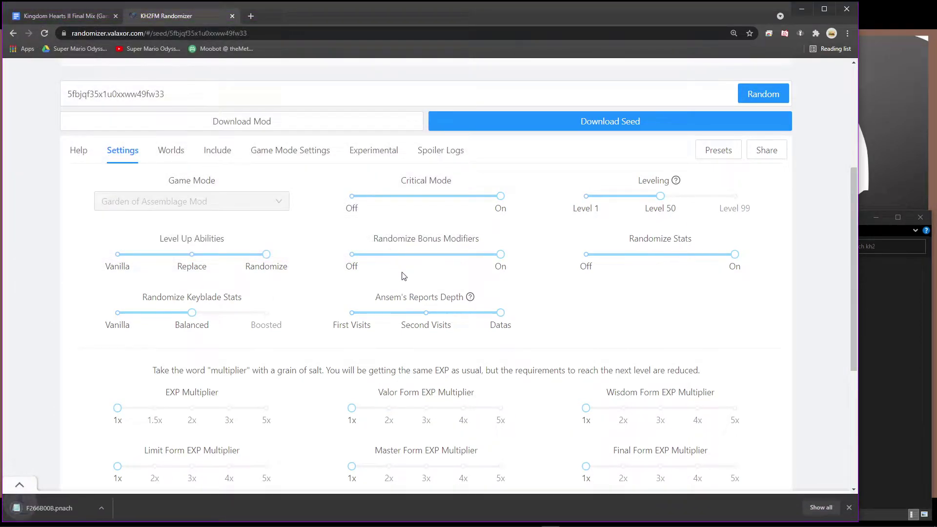
pyautogui.click(849, 507)
# Step: Switch to the kh2 folder in File Explorer and open converter.html from Rando.Converter\Rando Converter in the browser
pyautogui.click(877, 461)
pyautogui.moveTo(762, 227); pyautogui.dragTo(586, 122)
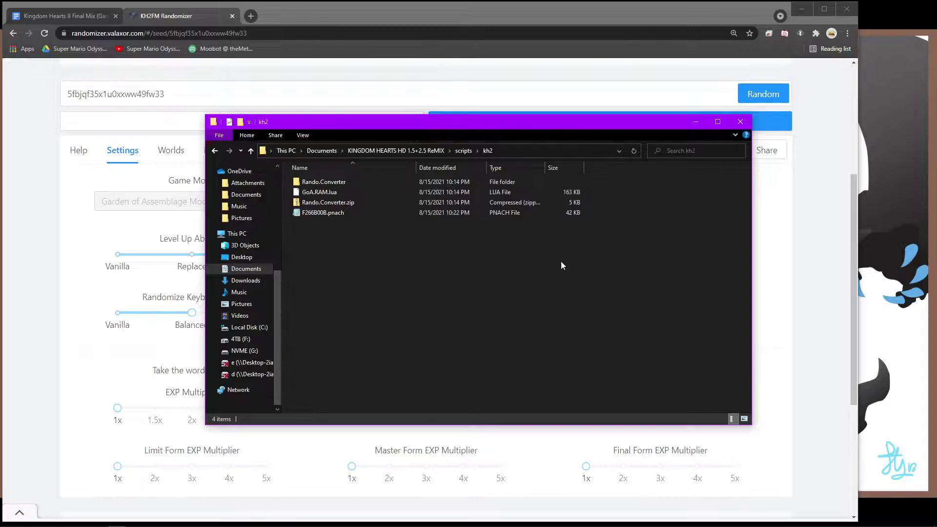
pyautogui.doubleClick(397, 182)
pyautogui.doubleClick(401, 182)
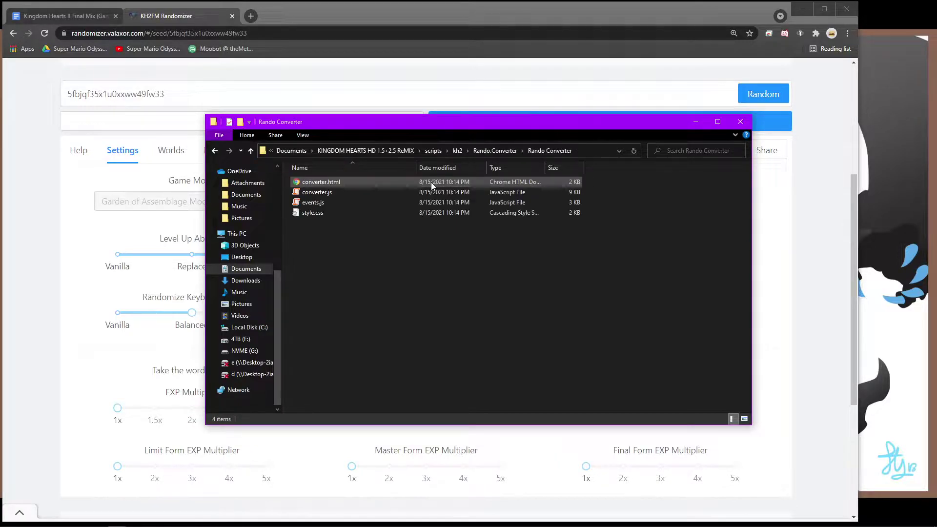
pyautogui.click(339, 182)
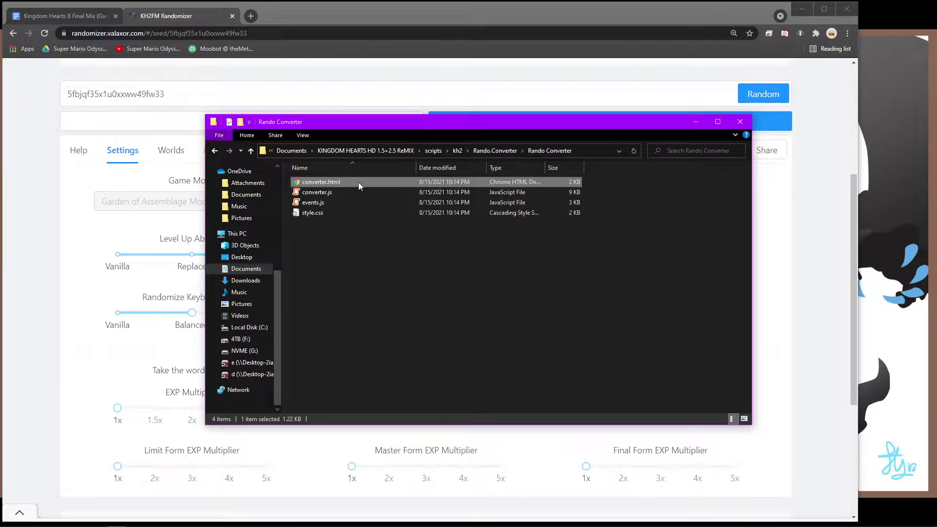
pyautogui.doubleClick(388, 182)
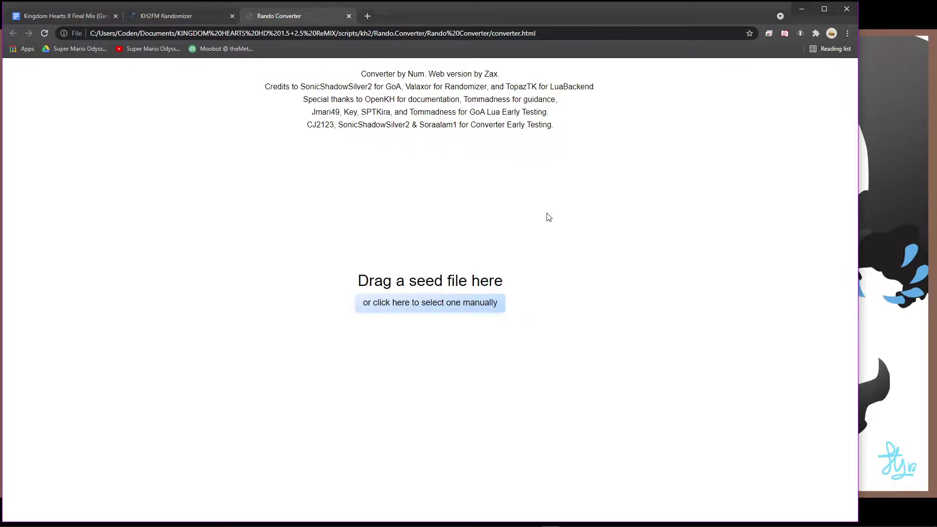
# Step: Convert the F266B00B.pnach seed file with the web converter and save it as F266B00B.lua in the kh2 folder
pyautogui.click(437, 302)
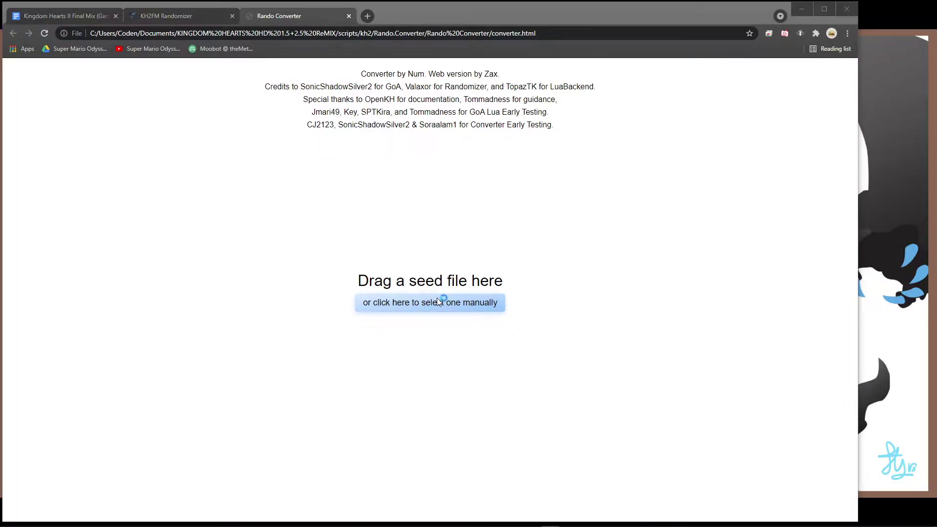
pyautogui.click(151, 104)
pyautogui.click(389, 249)
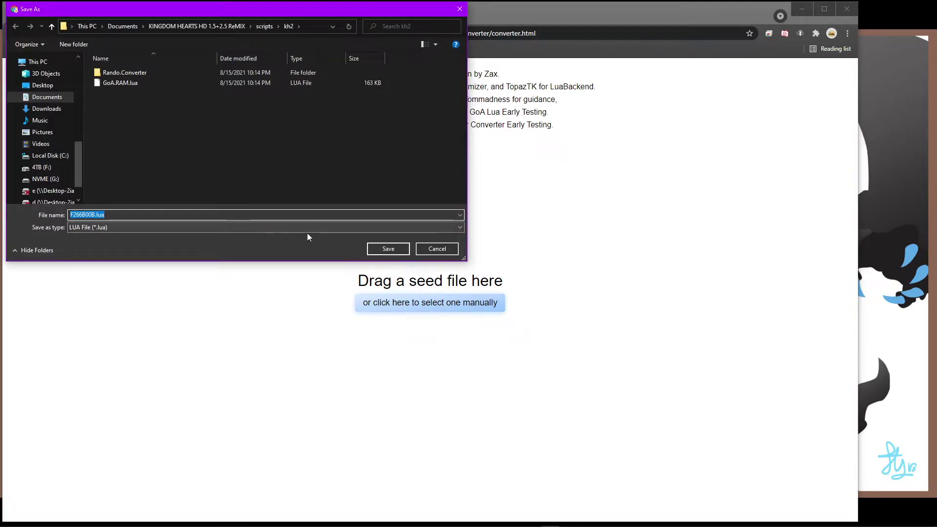
pyautogui.click(387, 247)
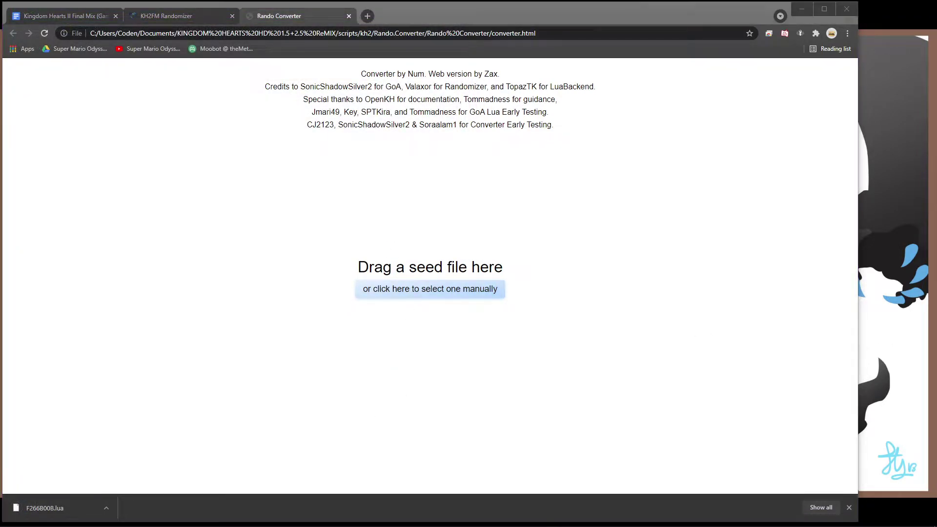
# Step: Switch back to File Explorer and return from the Rando Converter folder to the kh2 folder
pyautogui.hotkey('alt', 'Tab')
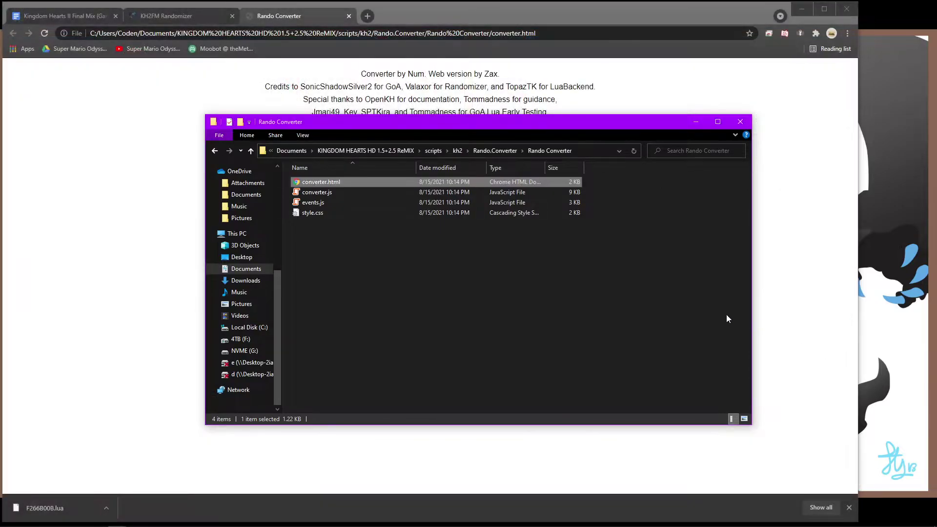
pyautogui.click(658, 235)
pyautogui.click(457, 150)
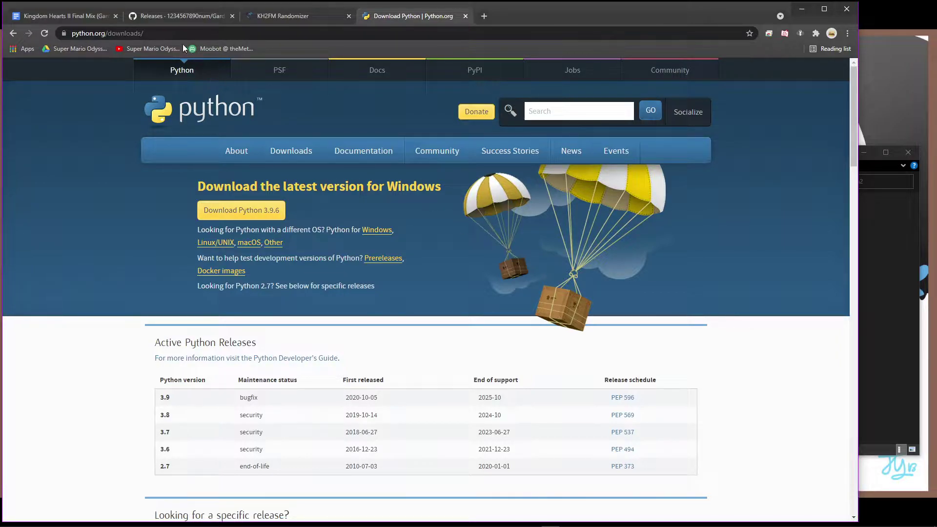
# Step: Download the Source code (zip) of the Garden of Assemblage 1.52.8 release into the kh2 folder
pyautogui.click(163, 14)
pyautogui.scroll(-1, 441, 315)
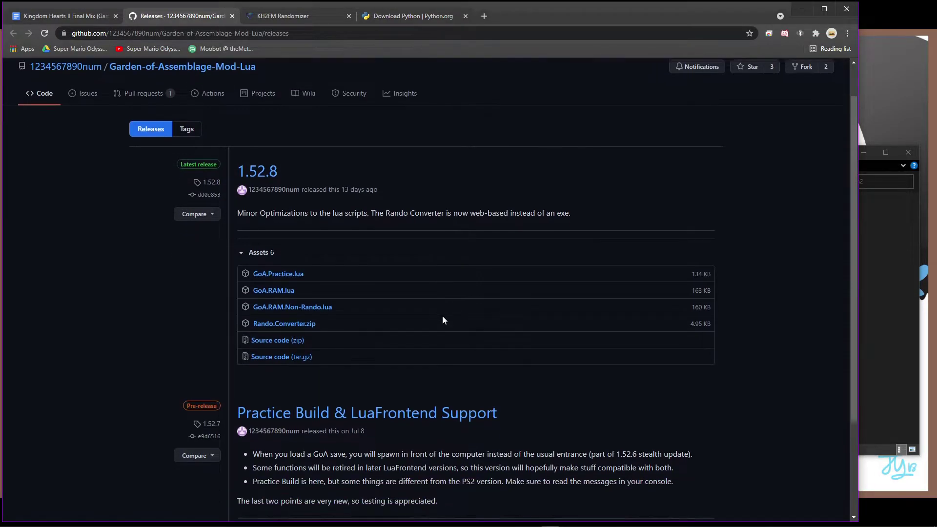
pyautogui.click(277, 333)
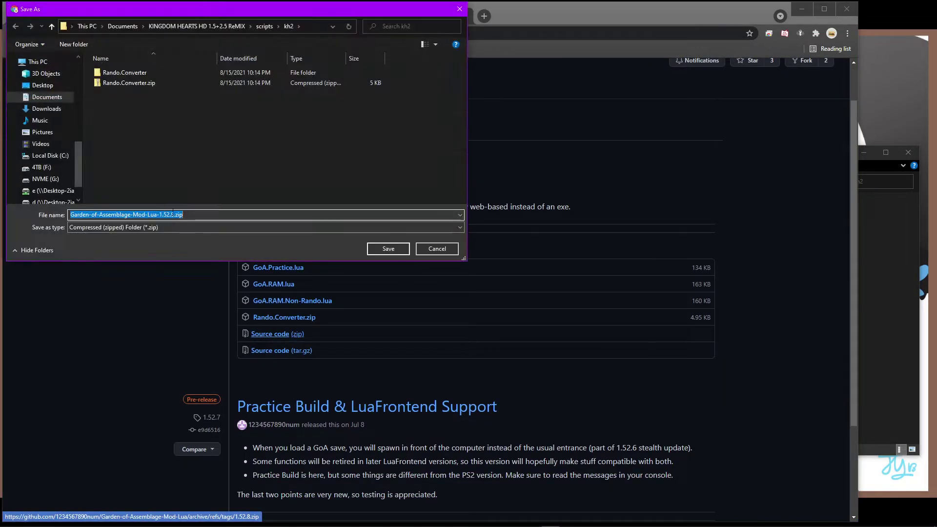
pyautogui.click(384, 249)
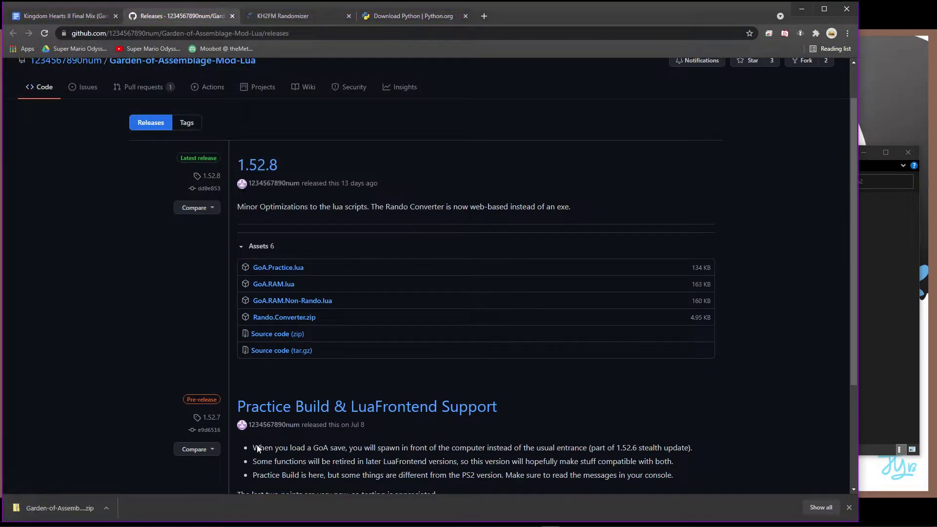
# Step: Bring the kh2 folder over the browser and extract Garden-of-Assemblage-Mod-Lua-1.52.8.zip there
pyautogui.click(877, 334)
pyautogui.moveTo(742, 152); pyautogui.dragTo(544, 128)
pyautogui.click(308, 228)
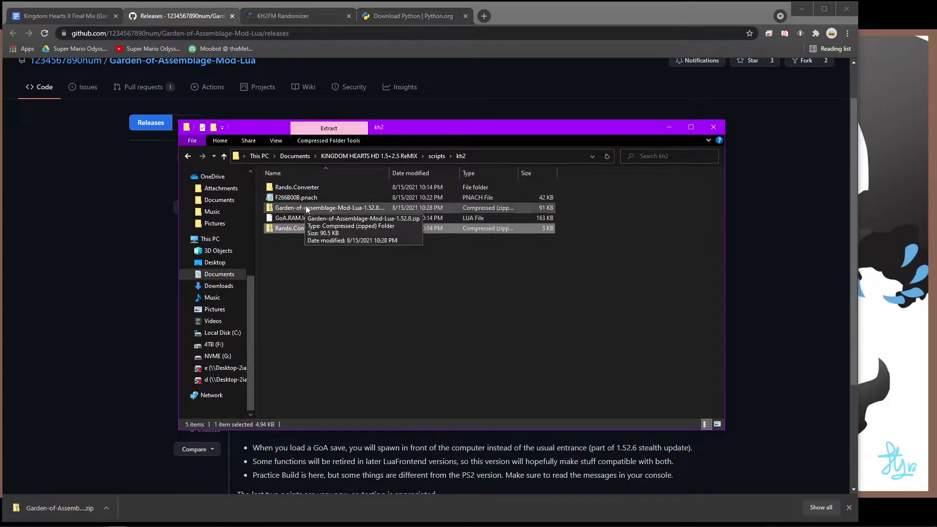
pyautogui.click(305, 208)
pyautogui.rightClick(306, 208)
pyautogui.click(273, 248)
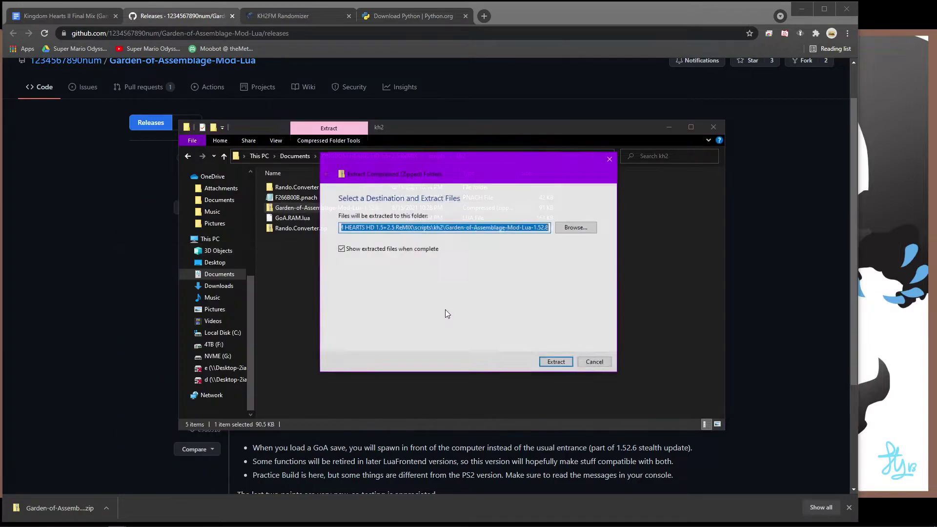
pyautogui.click(553, 362)
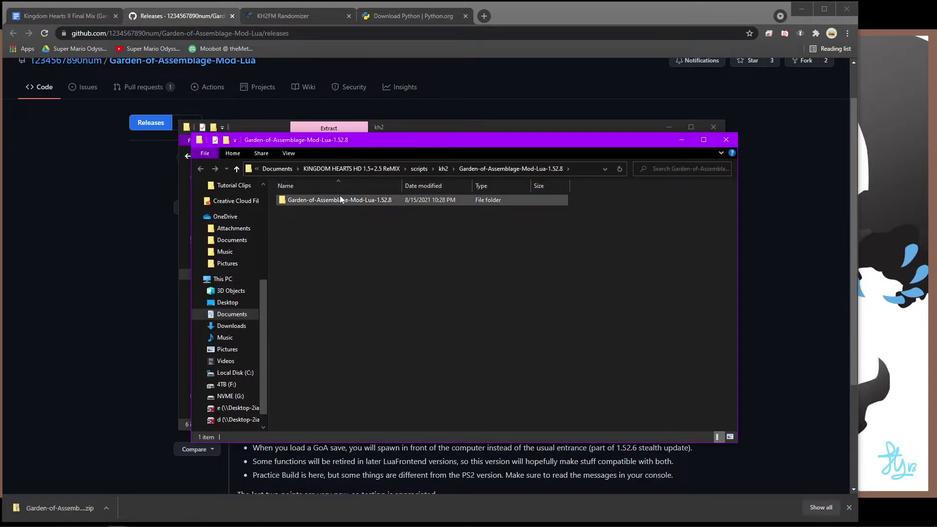
# Step: Create a shortcut to Rando Converter.py from the extracted folder, move it into kh2 and open kh2
pyautogui.doubleClick(340, 195)
pyautogui.click(335, 231)
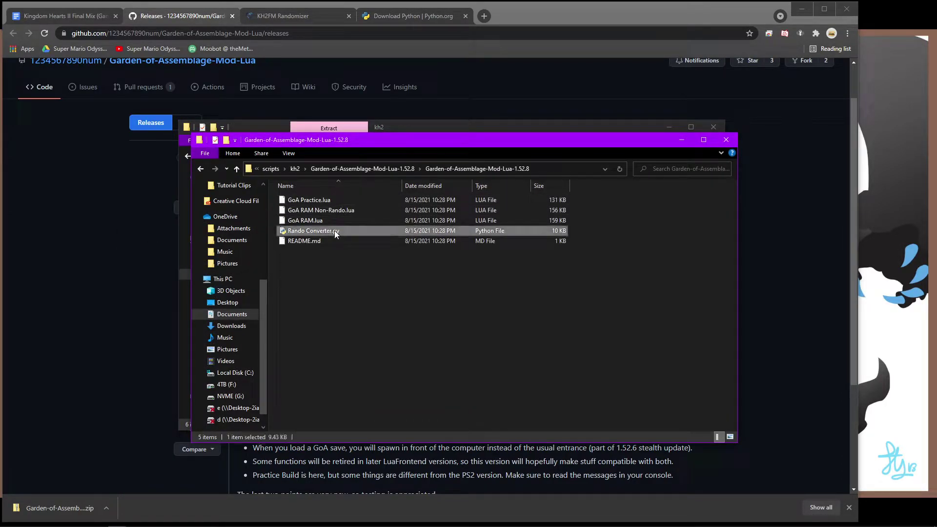
pyautogui.rightClick(334, 230)
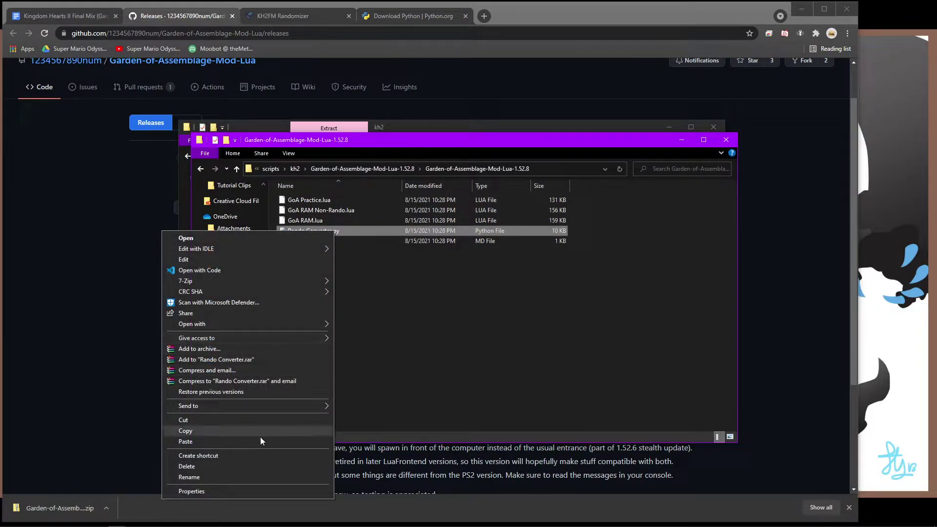
pyautogui.click(259, 455)
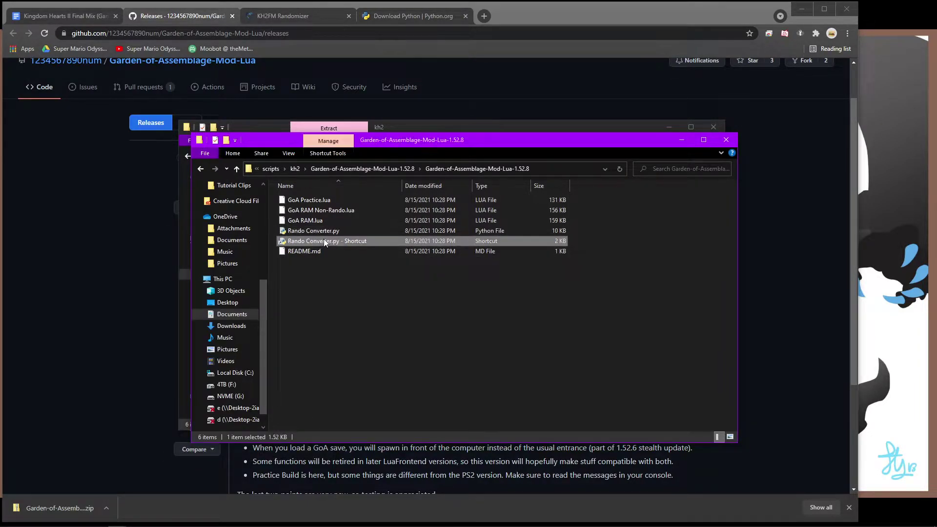
pyautogui.moveTo(337, 240); pyautogui.dragTo(296, 171)
pyautogui.click(296, 171)
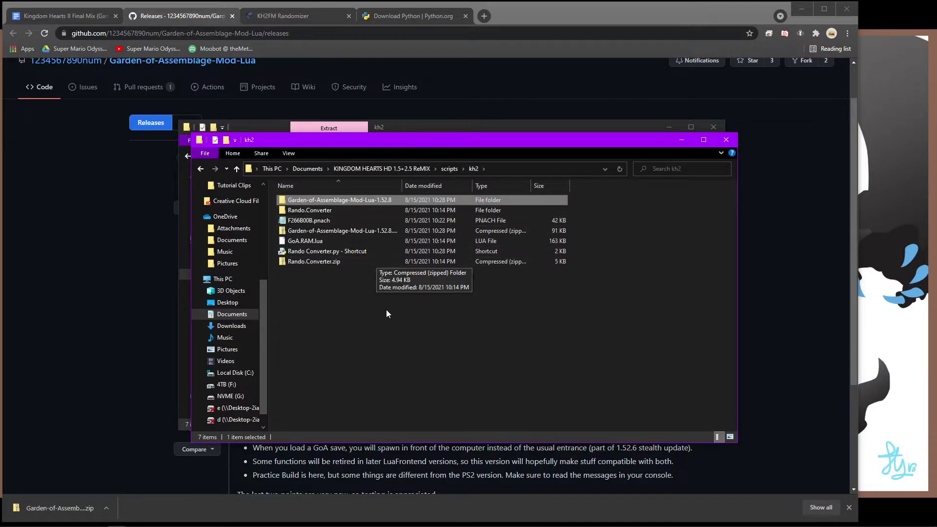
# Step: Convert F266B00B.pnach with the Rando Converter.py shortcut and close the converter console
pyautogui.moveTo(334, 221); pyautogui.dragTo(358, 252)
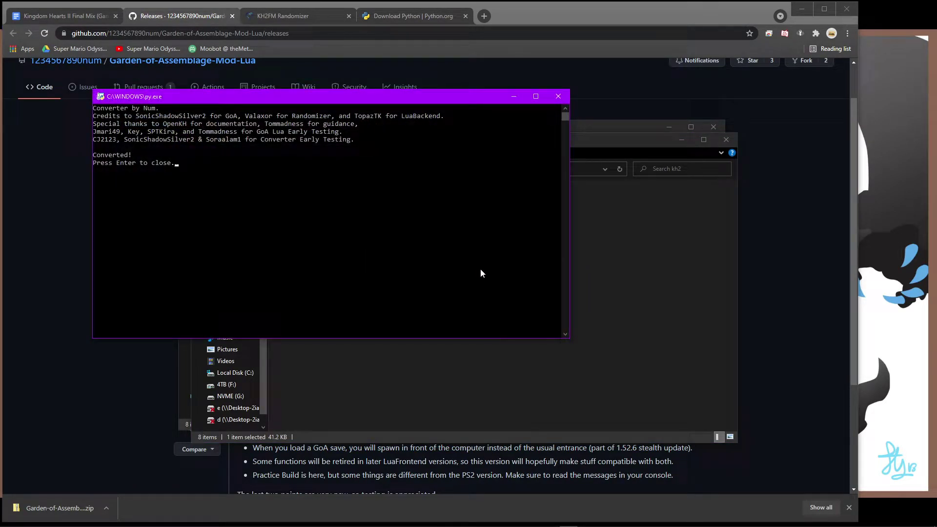
pyautogui.press('Return')
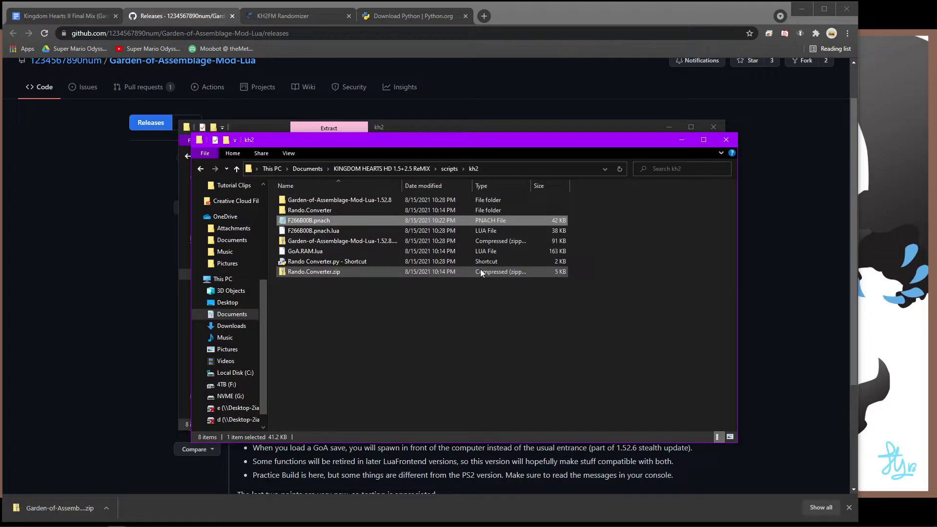
pyautogui.click(619, 260)
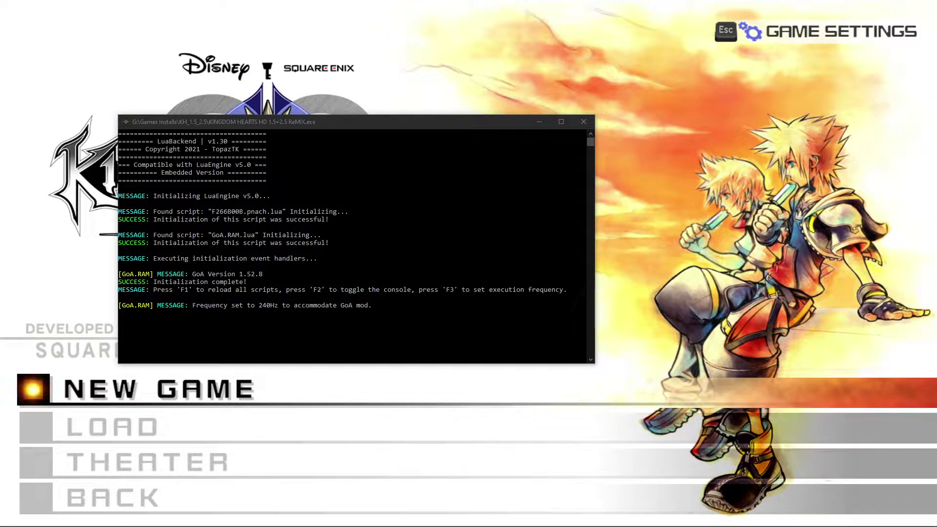
# Step: Toggle the LuaBackend console on the Kingdom Hearts II title screen, reload all scripts and hide the console
pyautogui.press('F2')
pyautogui.press('F2')
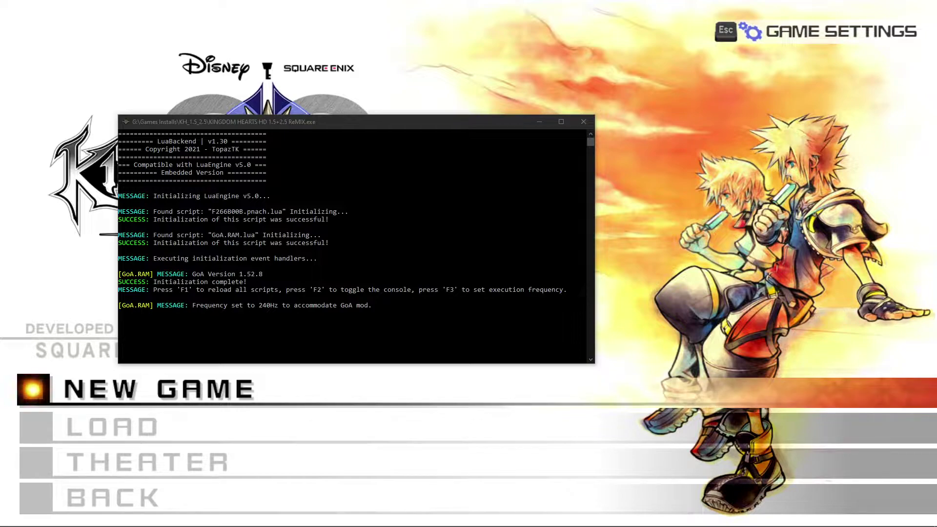
pyautogui.press('F1')
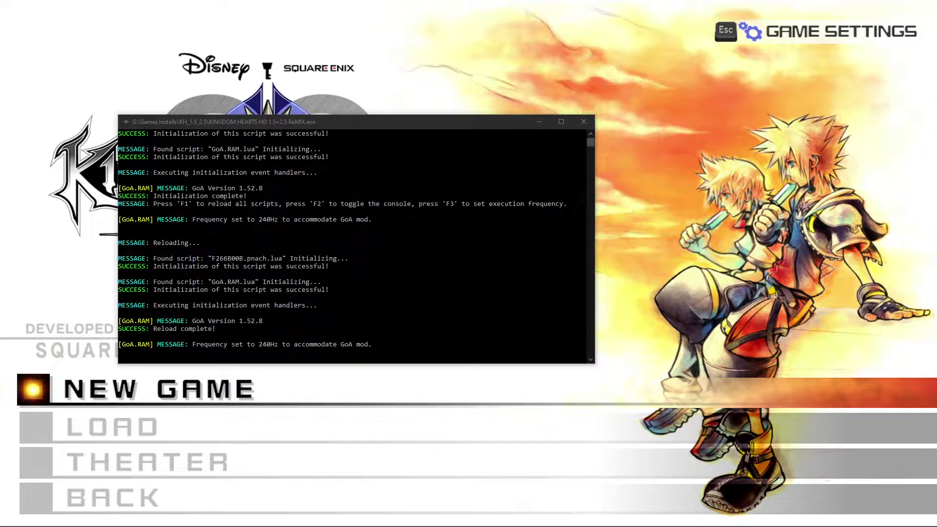
pyautogui.press('F2')
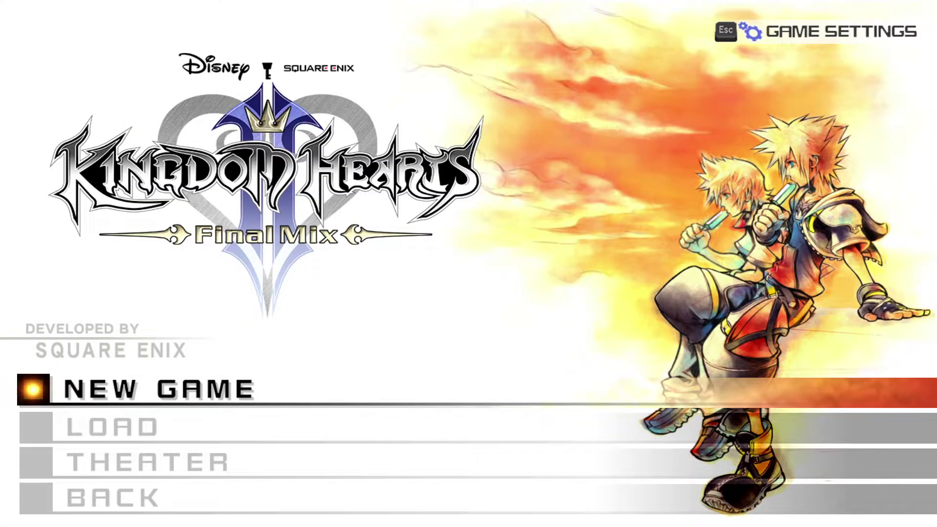
# Step: Start a new game from the title screen and advance through its setup prompts and opening
pyautogui.press('Return')
pyautogui.press('Down')
pyautogui.press('Return')
pyautogui.press('Return')
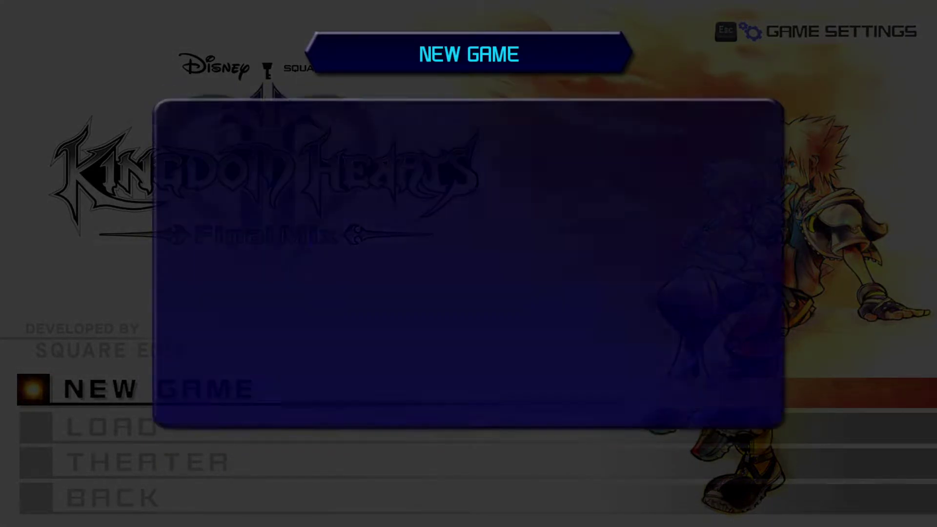
pyautogui.press('Return')
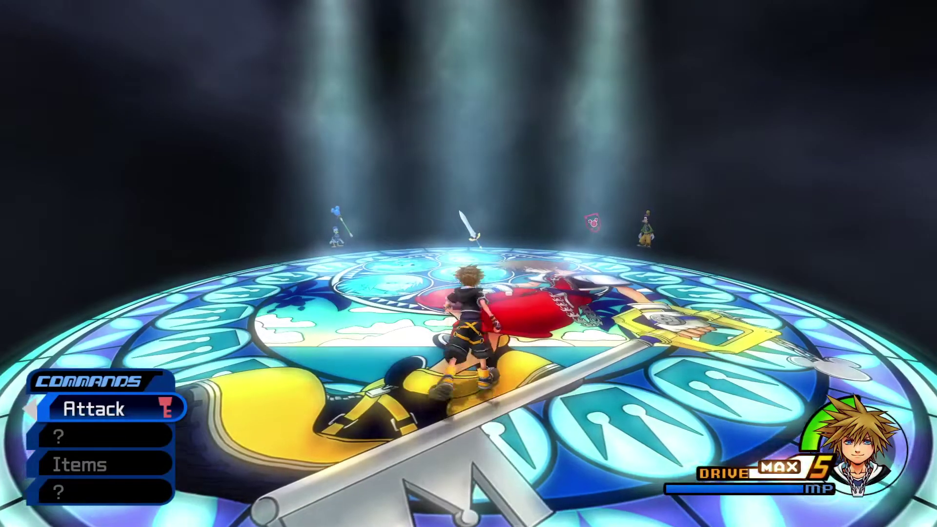
pyautogui.press('Return')
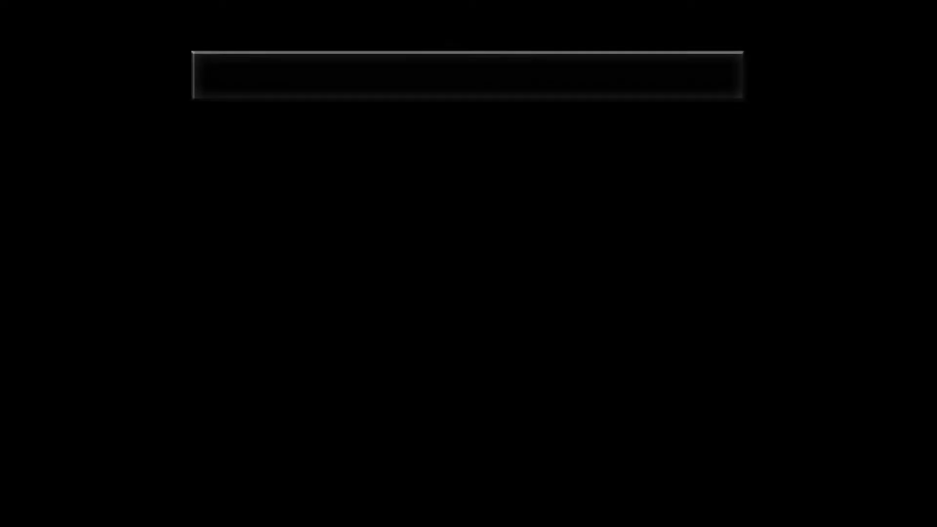
pyautogui.press('Return')
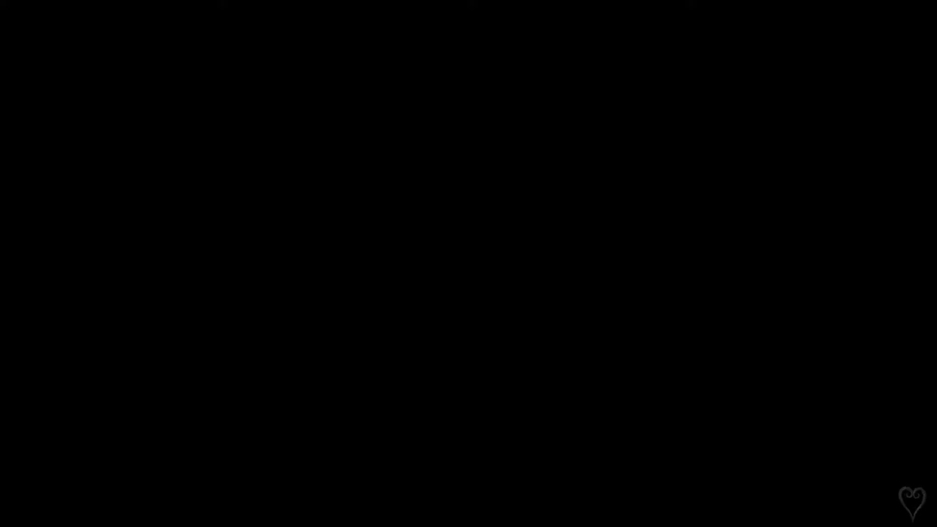
# Step: Skip the opening cutscene, run down into the Garden of Assemblage and open the first chest
pyautogui.press('Escape')
pyautogui.press('Down')
pyautogui.press('Return')
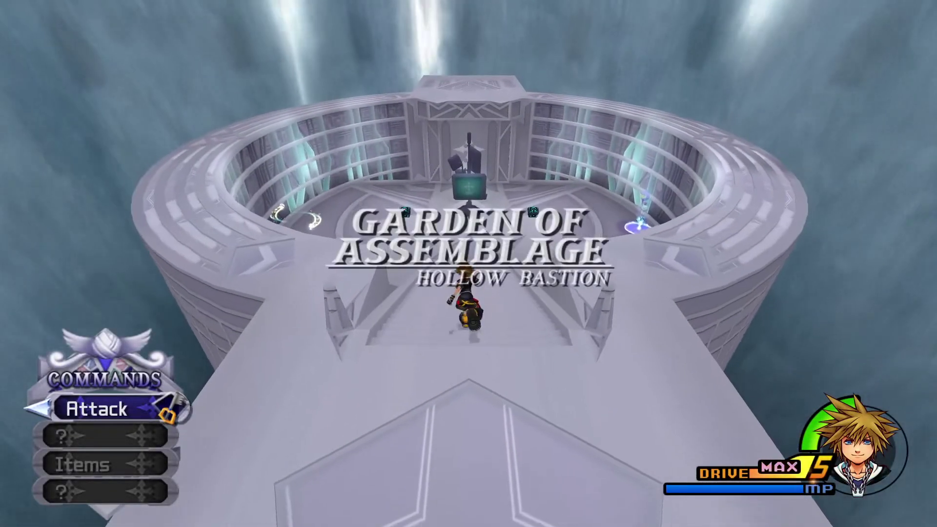
pyautogui.press('w')
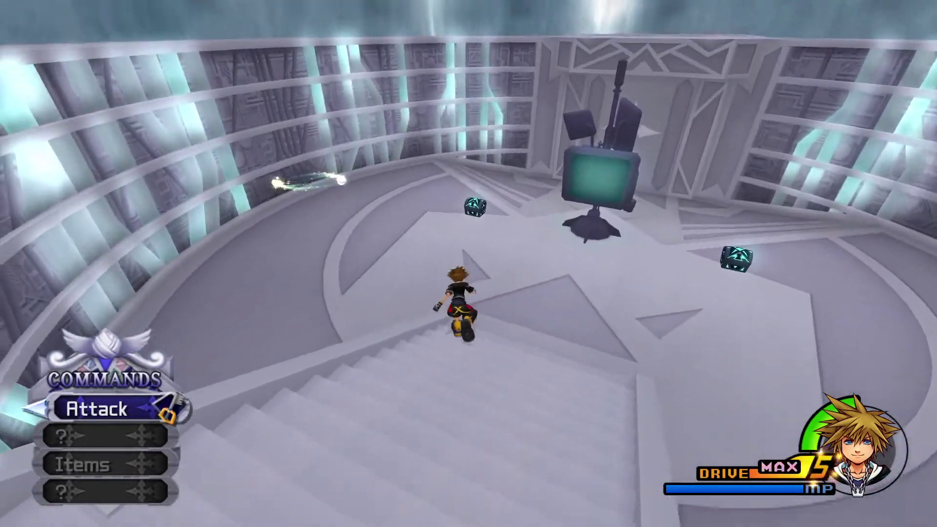
pyautogui.press('w')
pyautogui.press('e')
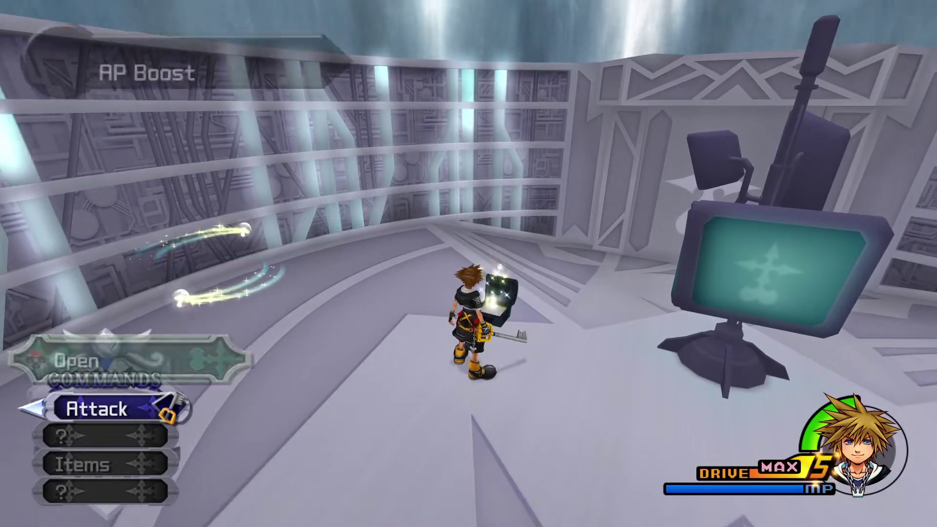
# Step: Activate the central computer in the Garden of Assemblage, skip its cutscene and open the chests beside it
pyautogui.press('d')
pyautogui.press('e')
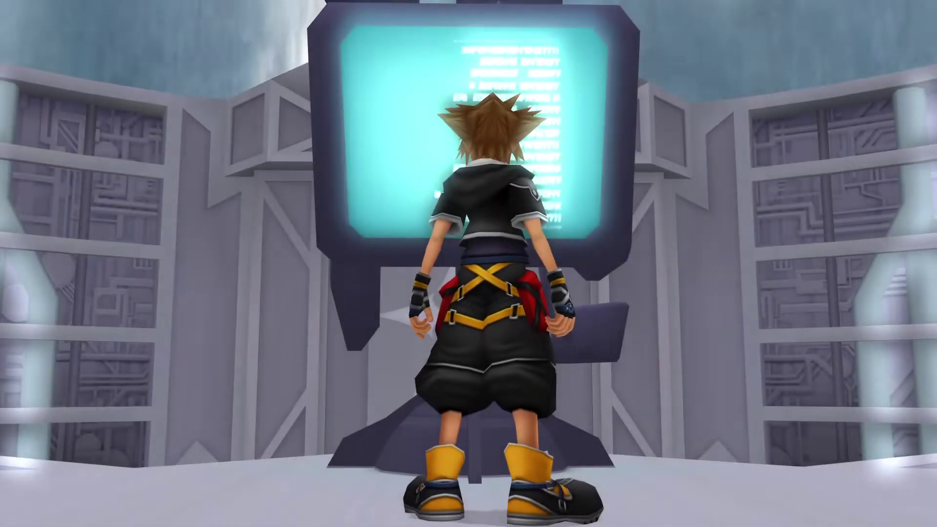
pyautogui.press('Escape')
pyautogui.press('Down')
pyautogui.press('Return')
pyautogui.press('d')
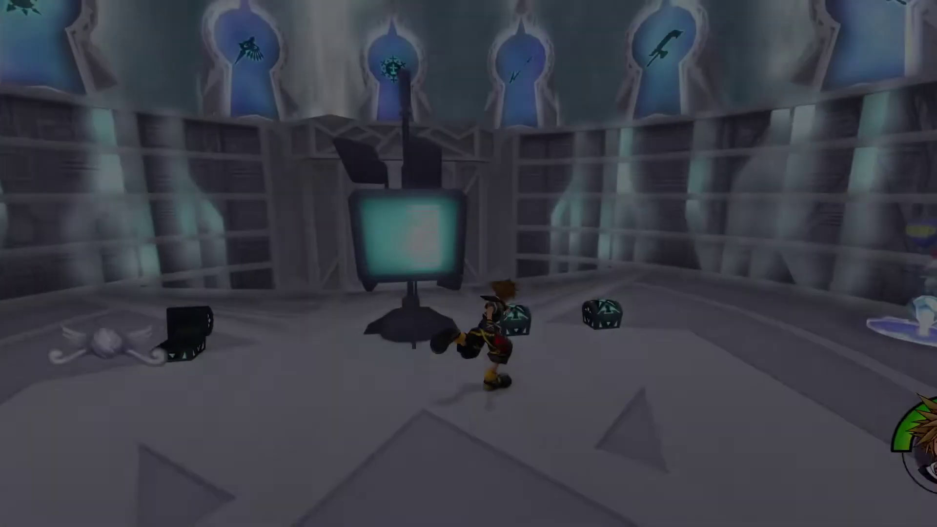
pyautogui.press('e')
pyautogui.press('d')
pyautogui.press('e')
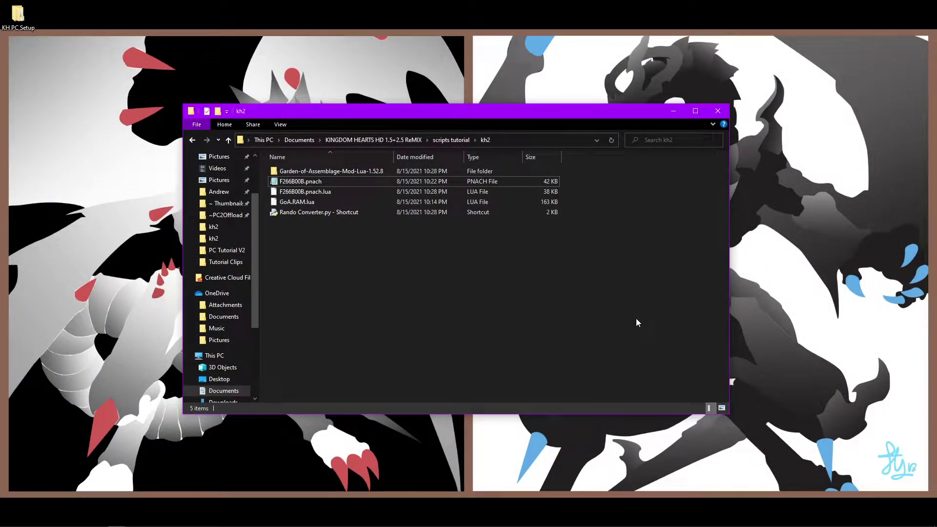
# Step: Create a folder named Other in the kh2 scripts folder
pyautogui.rightClick(400, 297)
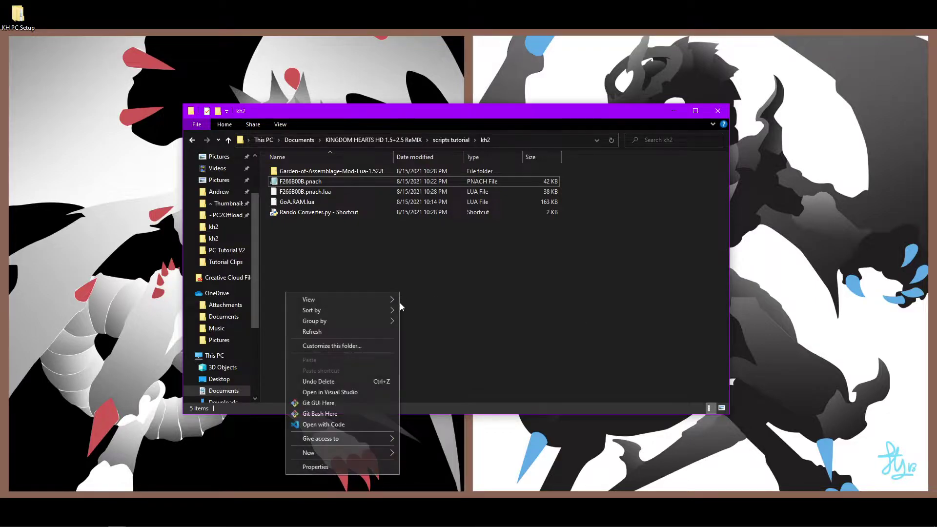
pyautogui.moveTo(334, 453)
pyautogui.click(416, 320)
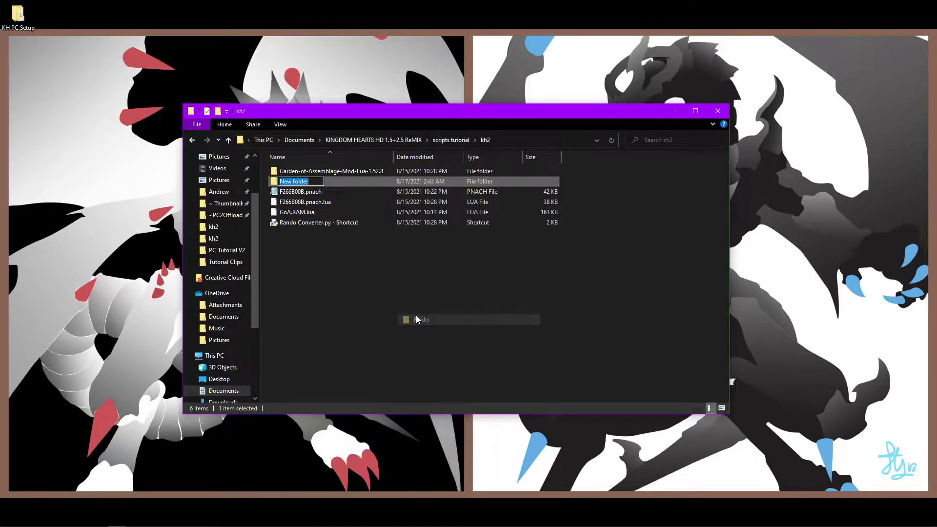
pyautogui.write('Other')
pyautogui.press('Return')
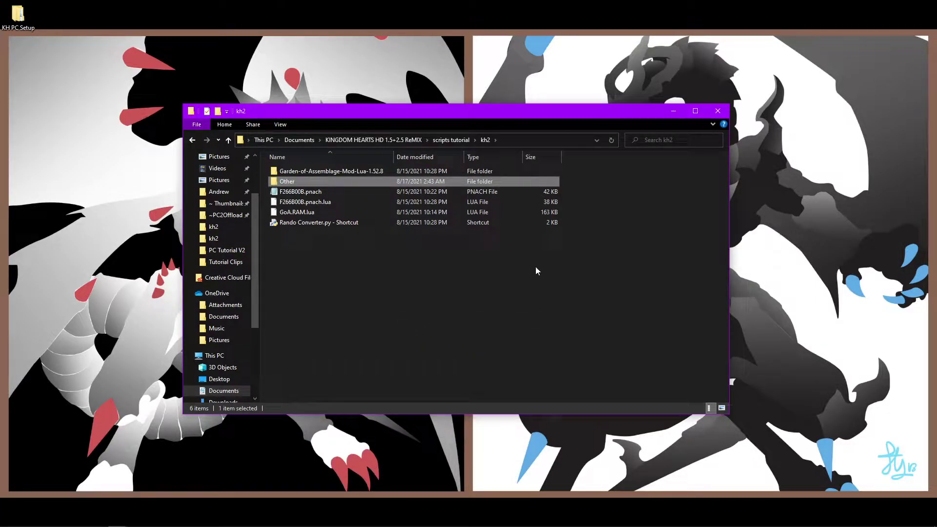
pyautogui.moveTo(568, 205); pyautogui.dragTo(511, 179)
# Step: Delete DINPUT8.dll from the KH_1.5_2.5 game installation folder
pyautogui.hotkey('alt', 'Left')
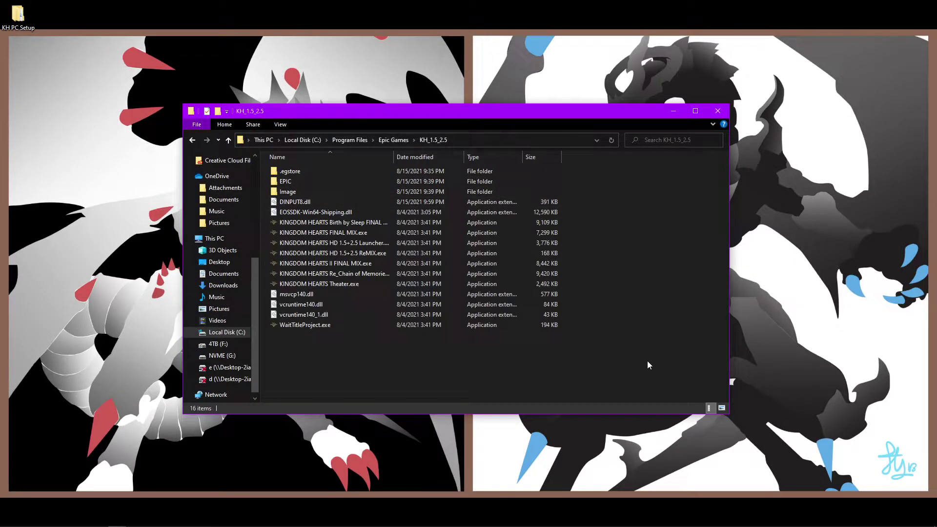
pyautogui.click(544, 201)
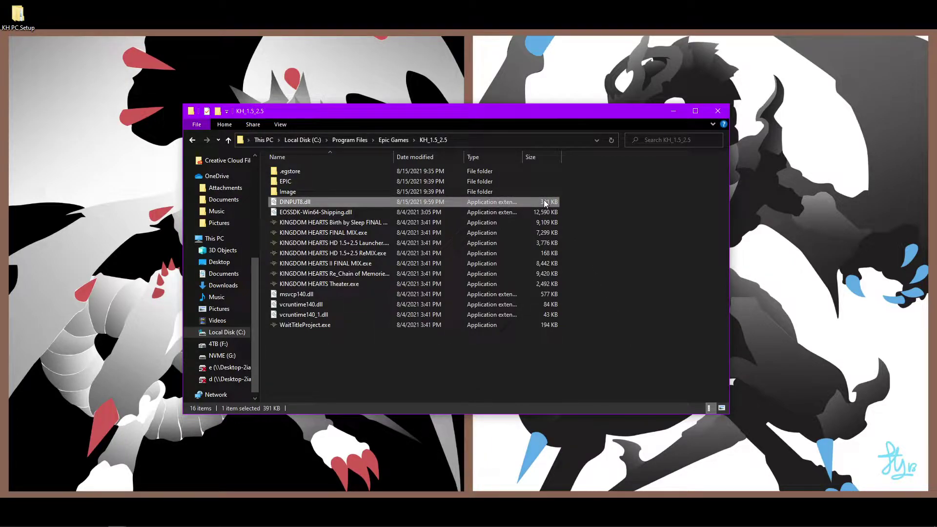
pyautogui.press('Delete')
pyautogui.click(440, 208)
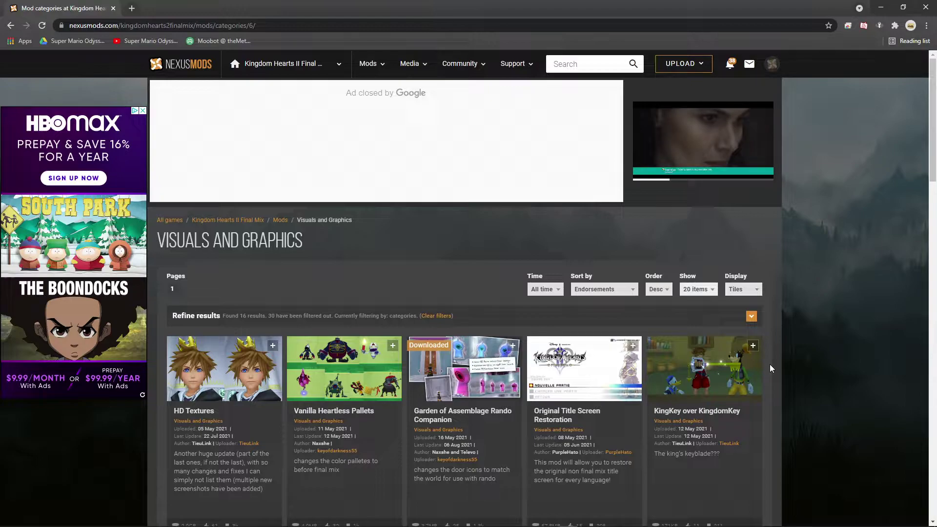
# Step: Download Goa Companion (New Icons HD) from the Garden of Assemblage Rando Companion page on Nexus Mods using the slow download
pyautogui.scroll(-3, 770, 368)
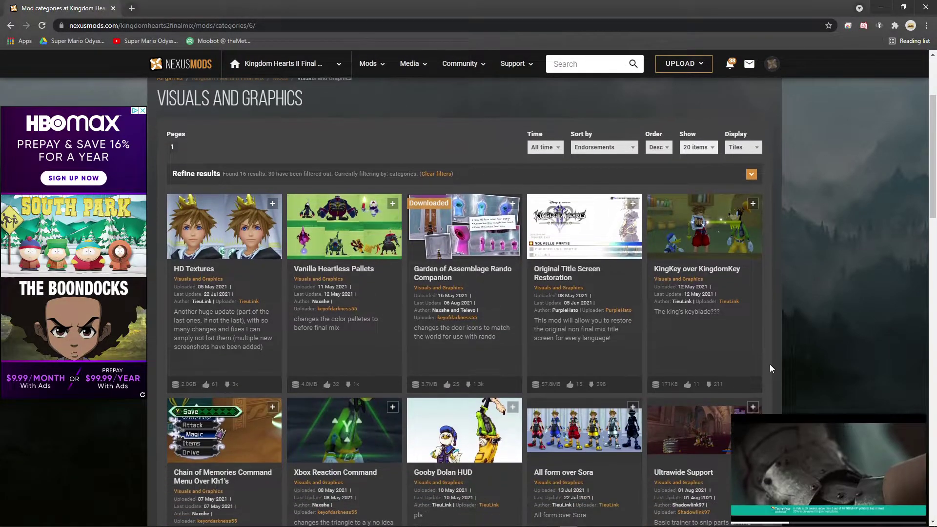
pyautogui.click(496, 272)
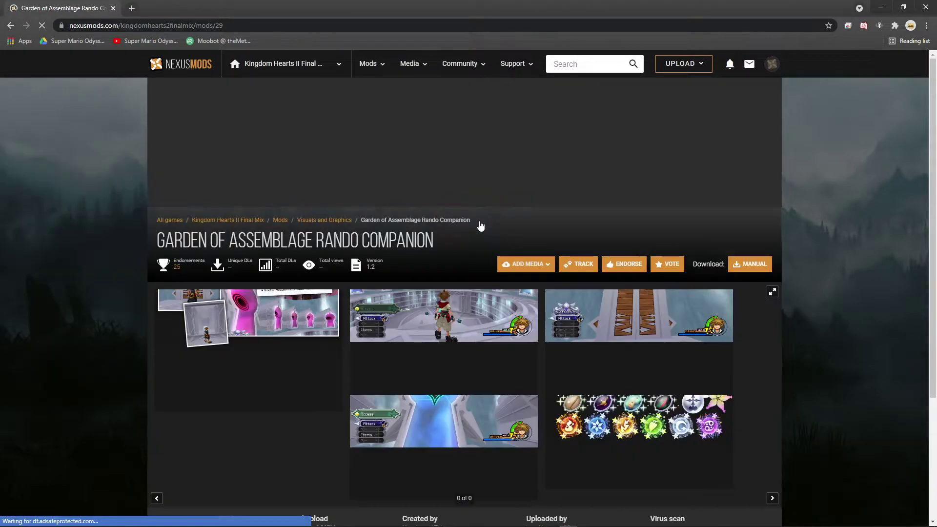
pyautogui.scroll(-4, 478, 224)
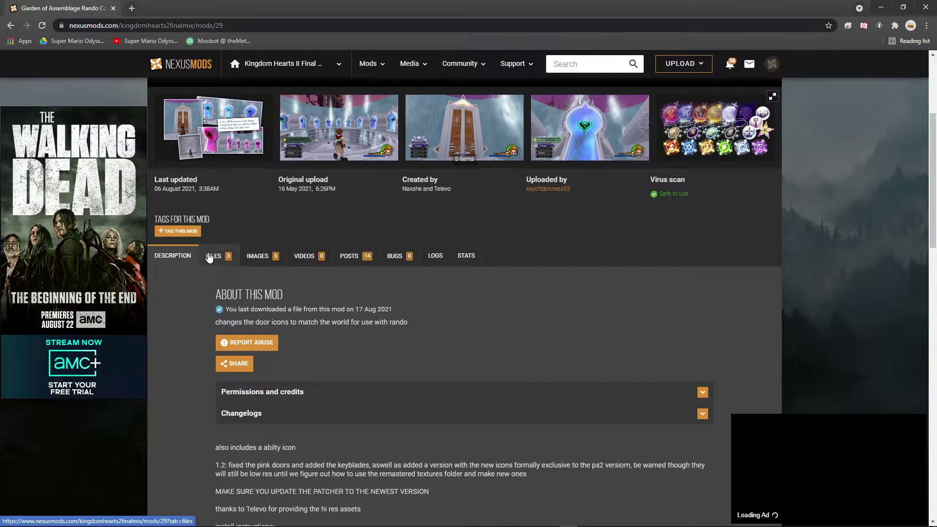
pyautogui.click(209, 257)
pyautogui.scroll(-5, 358, 277)
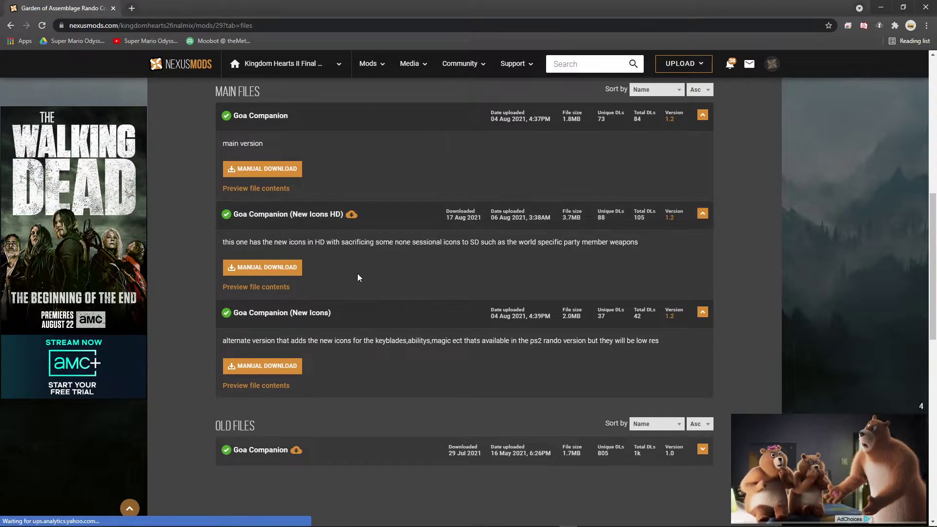
pyautogui.click(296, 268)
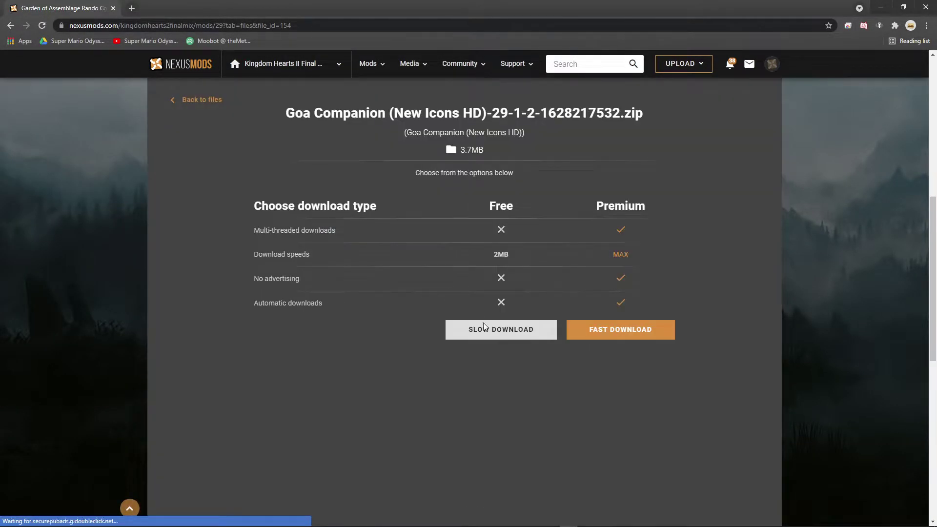
pyautogui.click(489, 331)
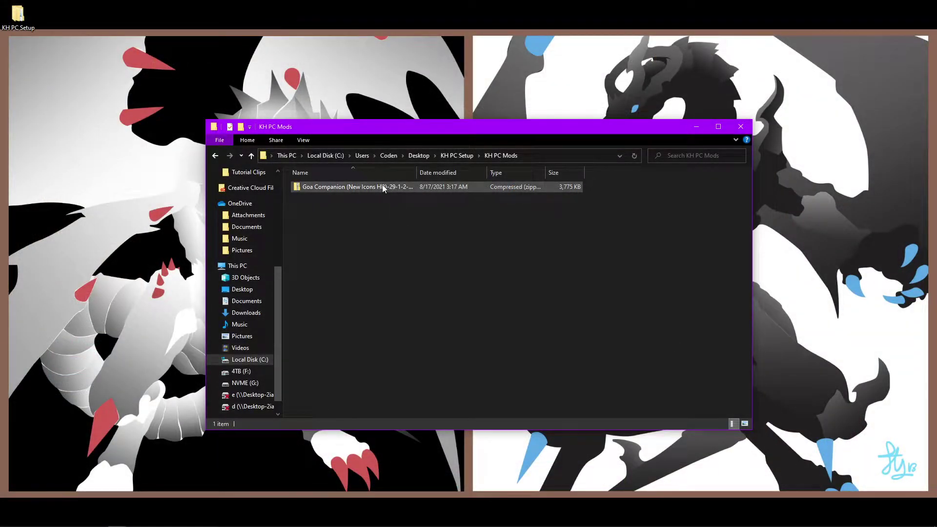
# Step: Extract the Goa Companion (New Icons HD) archive and save KHPCPatchManager.exe v1.1.2 from GitHub into KH PC Mods
pyautogui.click(382, 185)
pyautogui.rightClick(382, 185)
pyautogui.click(287, 228)
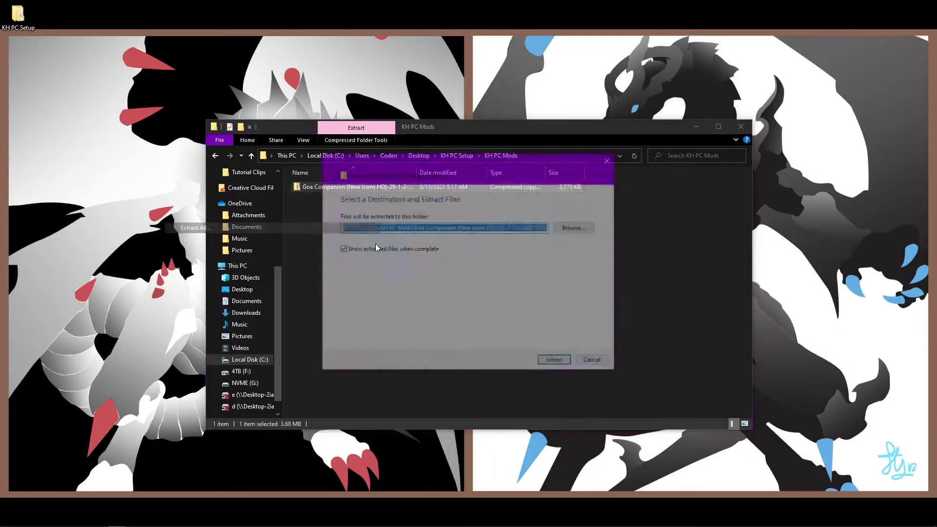
pyautogui.click(554, 361)
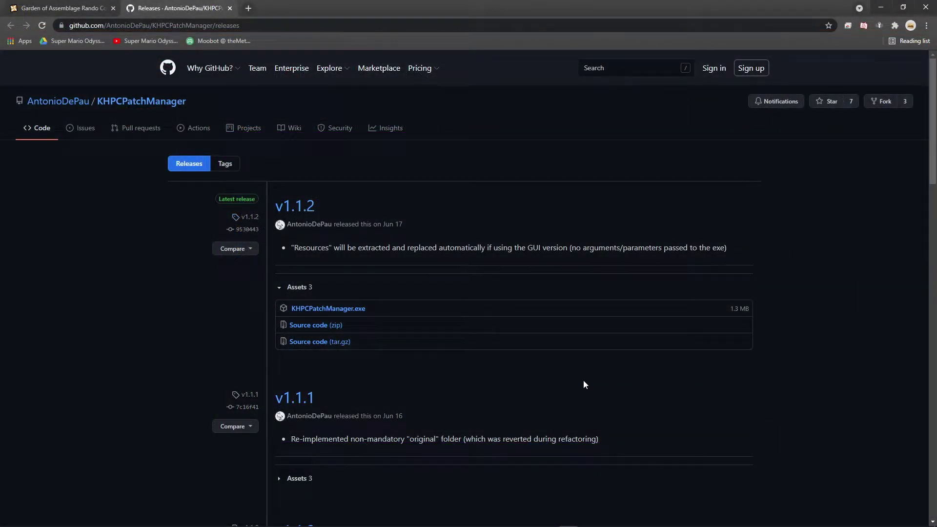
pyautogui.click(352, 307)
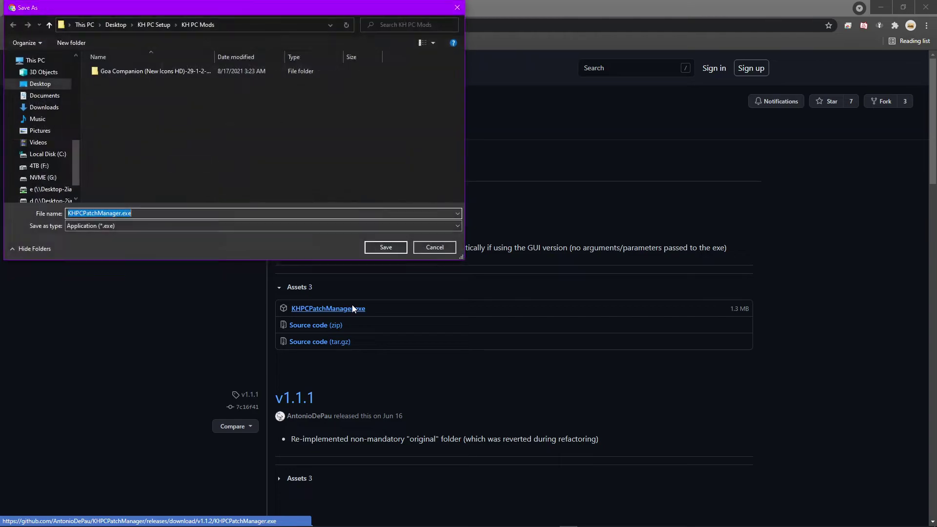
pyautogui.click(388, 247)
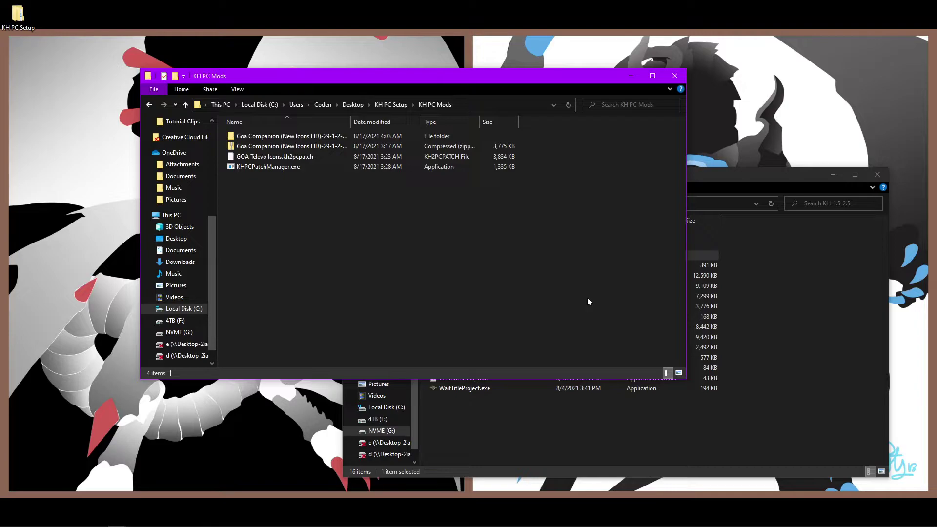
# Step: Apply GOA Televo Icons.kh2pcpatch with KHPCPatchManager.exe to the en folder inside KH_1.5_2.5\Image, and close the patcher console
pyautogui.moveTo(299, 155); pyautogui.dragTo(299, 168)
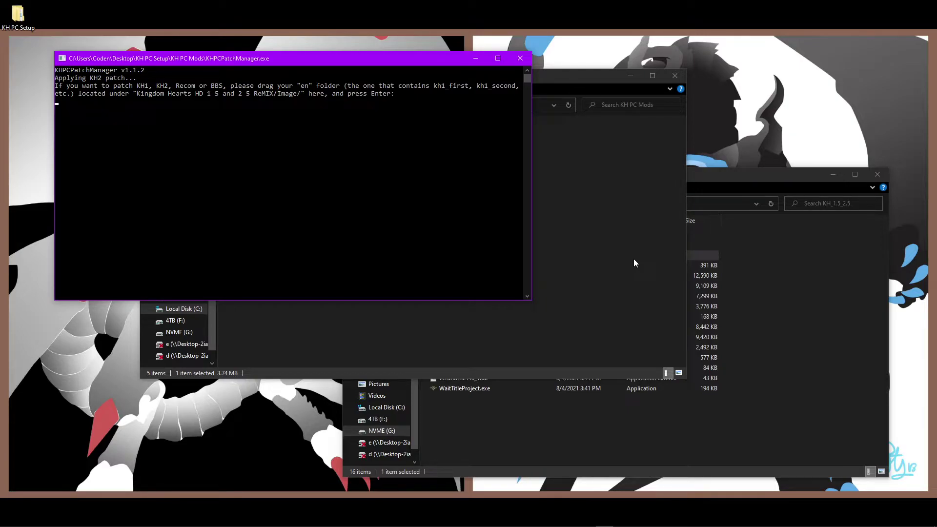
pyautogui.click(737, 286)
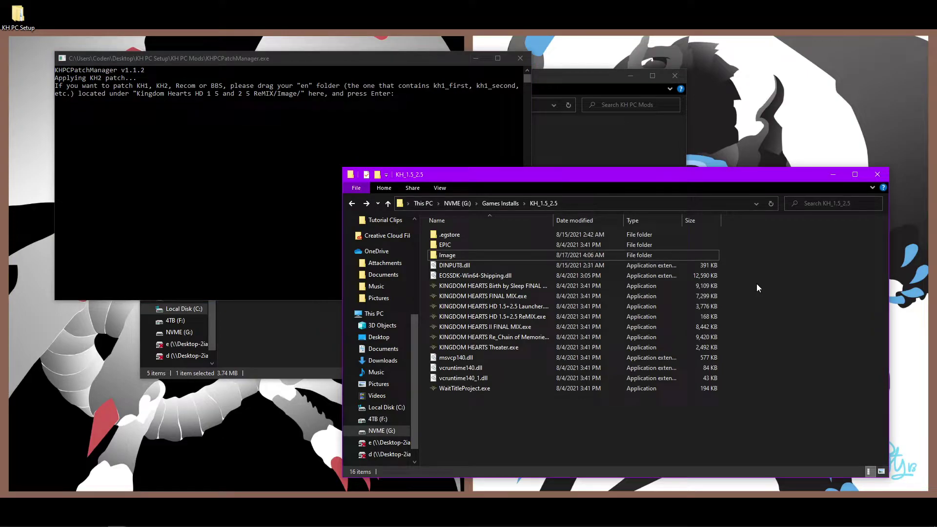
pyautogui.doubleClick(504, 253)
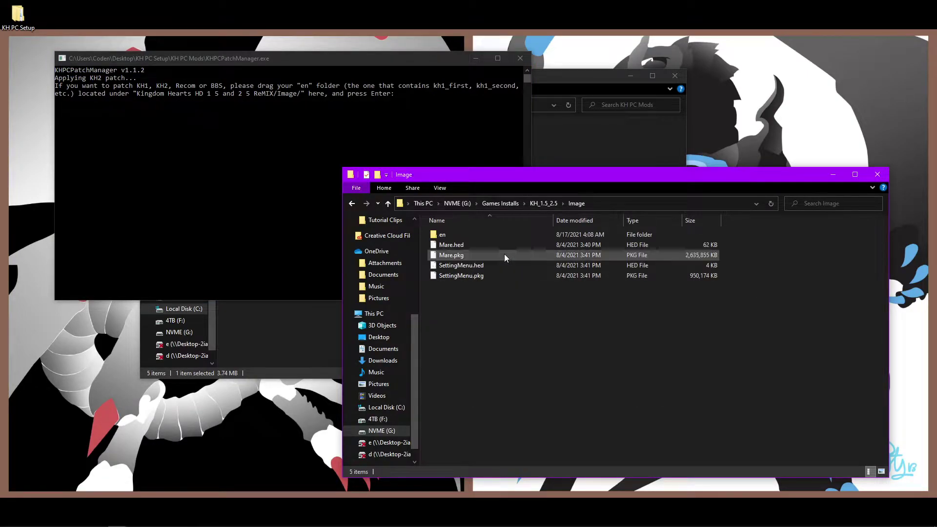
pyautogui.moveTo(464, 234); pyautogui.dragTo(199, 188)
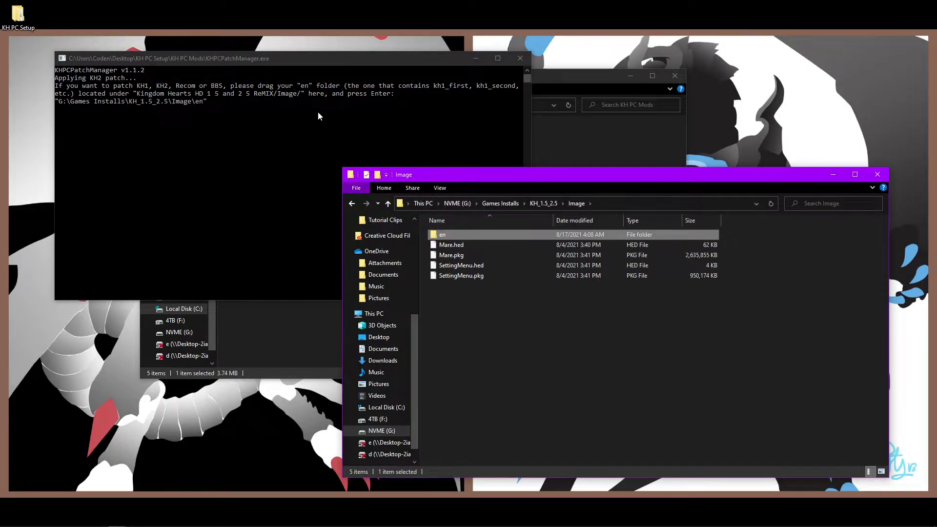
pyautogui.click(365, 60)
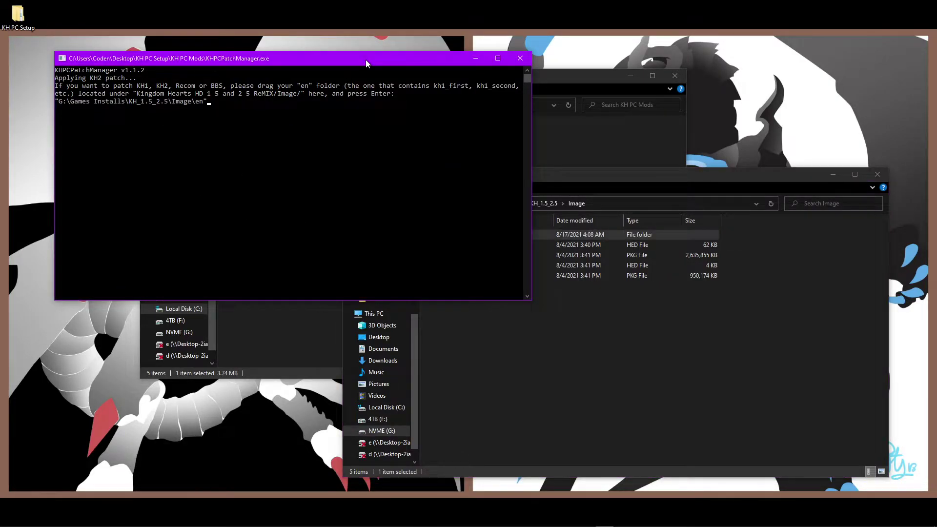
pyautogui.press('Return')
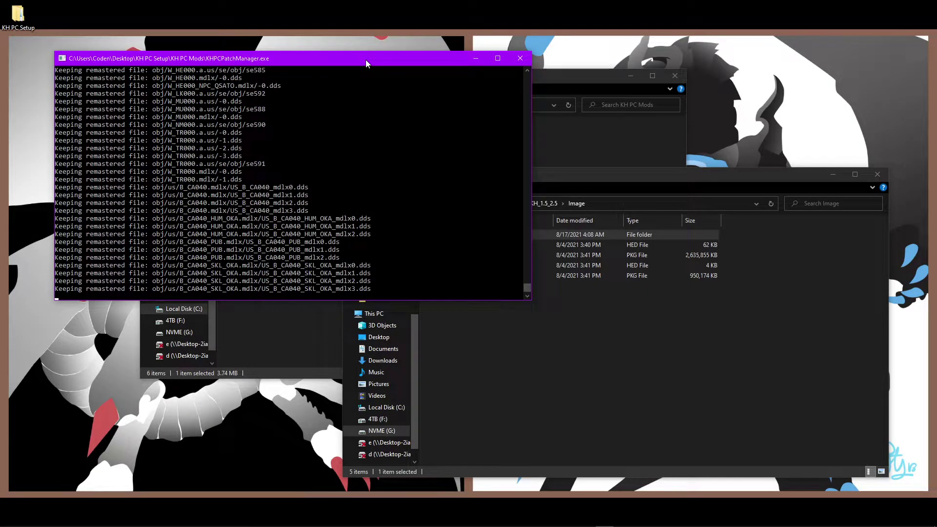
pyautogui.click(514, 57)
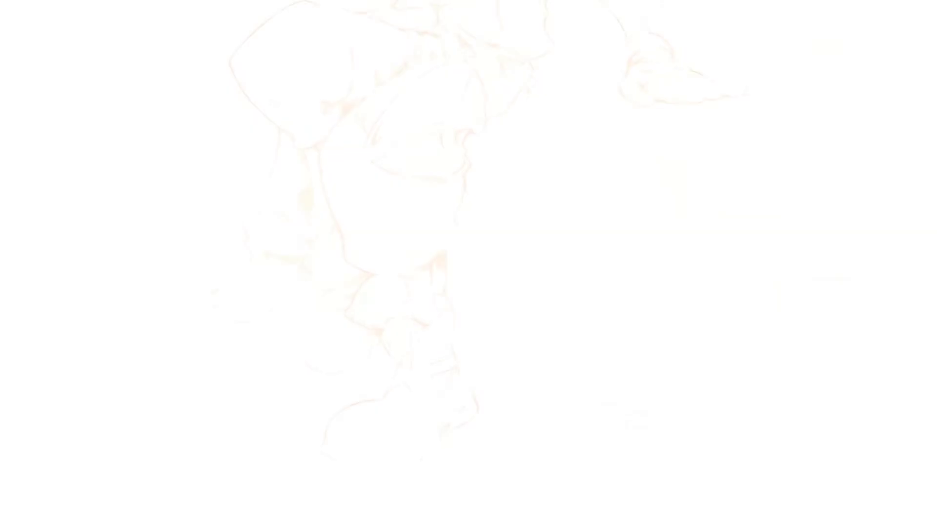
# Step: Load a saved game from the Kingdom Hearts II title screen
pyautogui.press('Down')
pyautogui.press('Return')
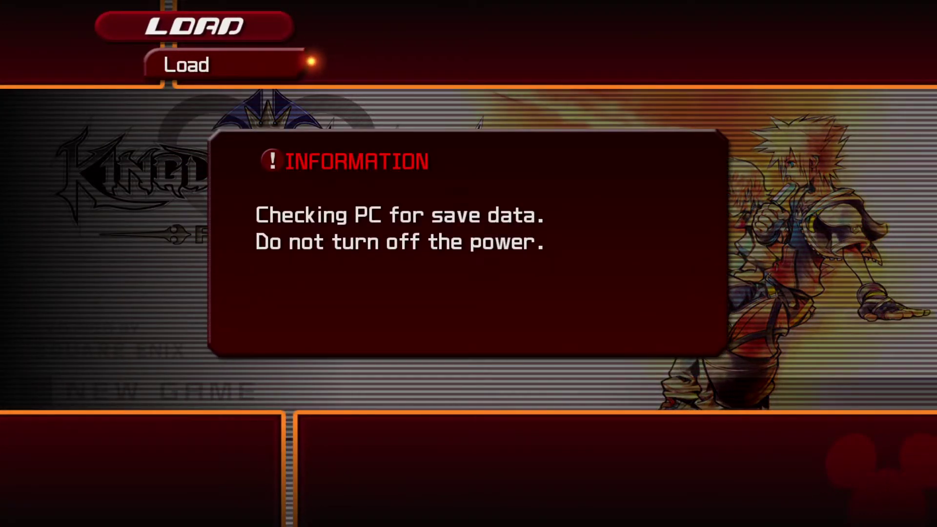
pyautogui.press('Return')
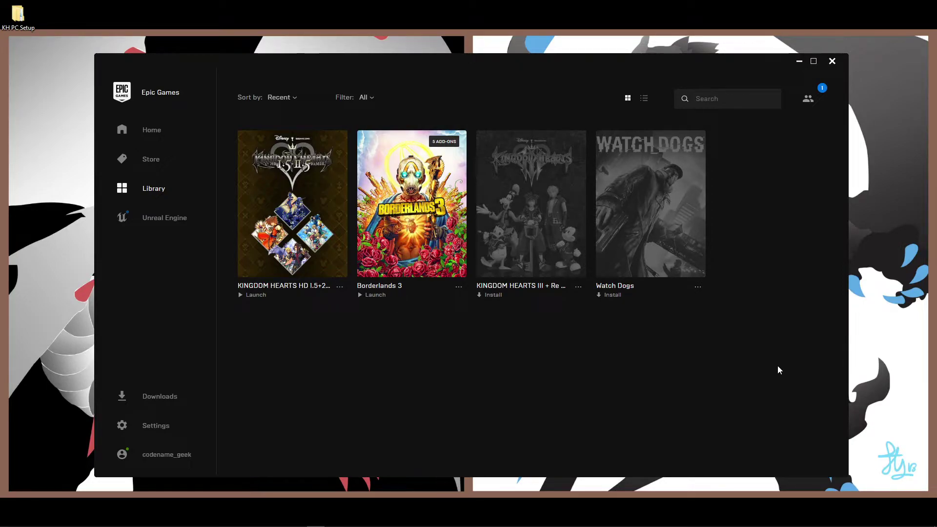
# Step: Verify the KINGDOM HEARTS HD 1.5+2.5 game files in the Epic Games library
pyautogui.click(340, 287)
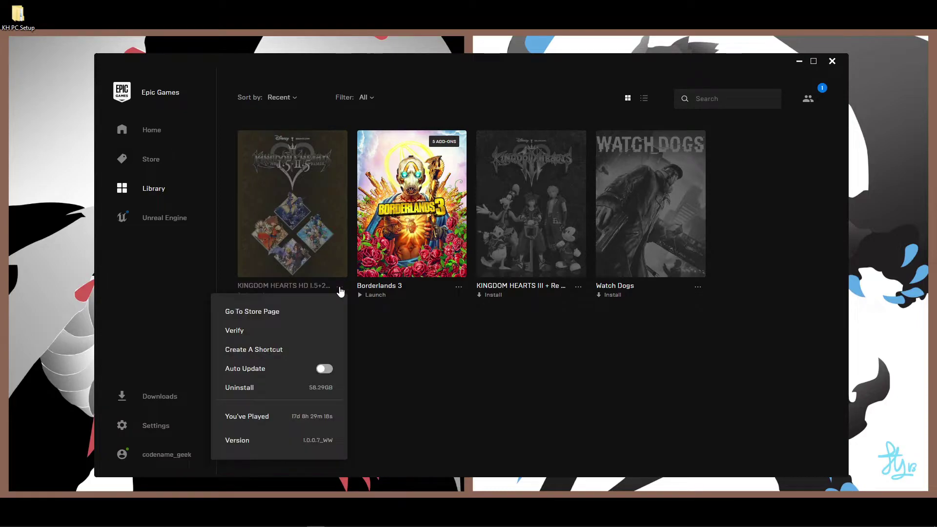
pyautogui.click(234, 331)
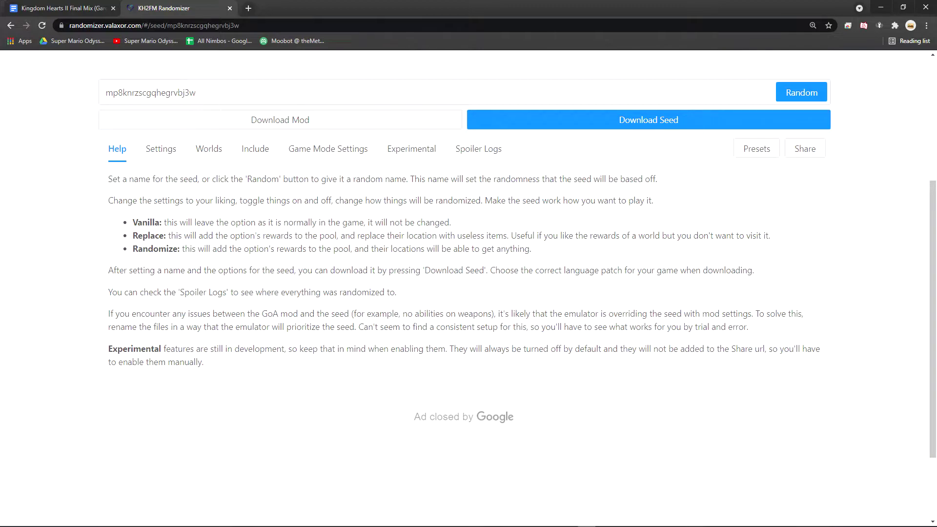
# Step: Review the general settings and world options for the seed on the KH2FM Randomizer site
pyautogui.click(161, 149)
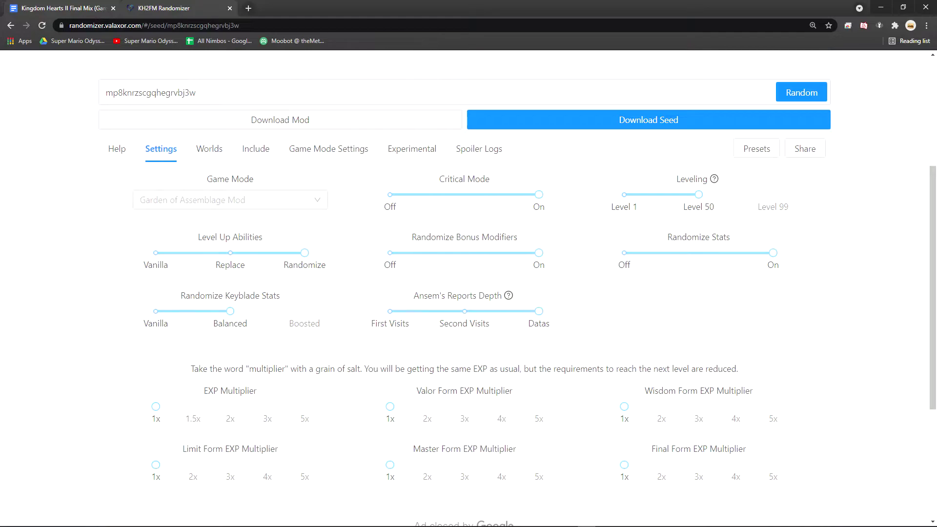
pyautogui.click(209, 148)
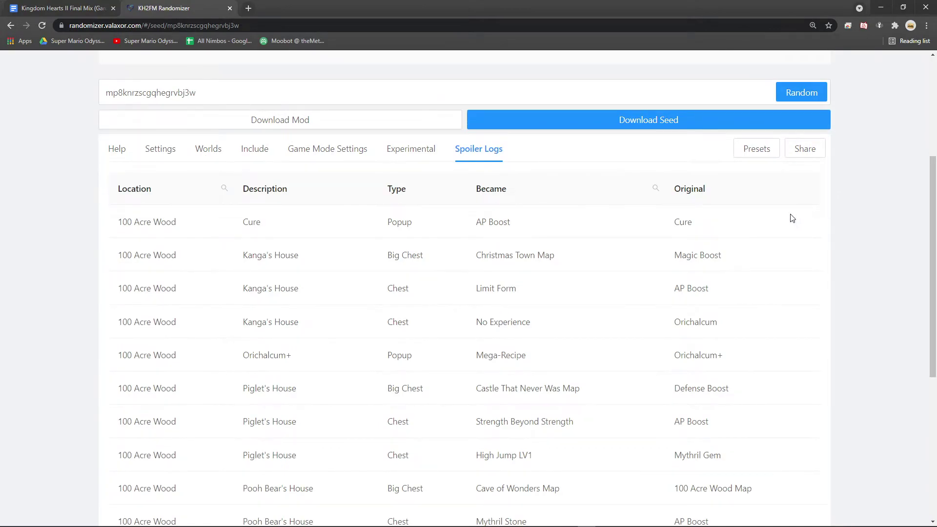
# Step: Search the spoiler log's Became column for Form rewards and for Proof rewards
pyautogui.click(655, 189)
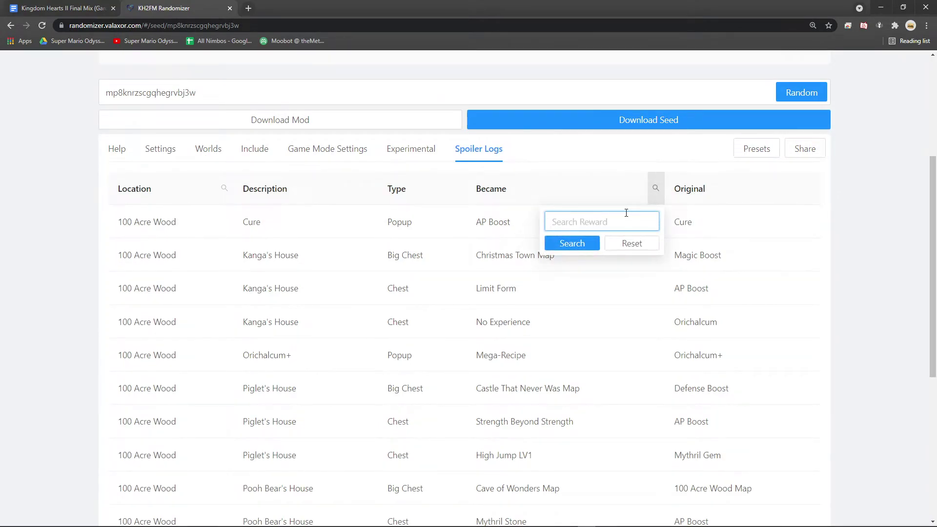
pyautogui.write('Form')
pyautogui.press('Return')
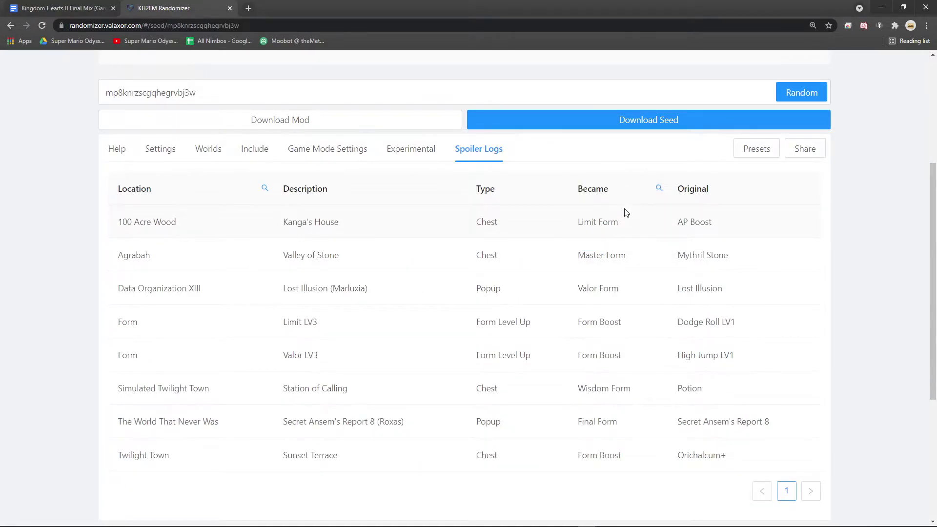
pyautogui.click(658, 188)
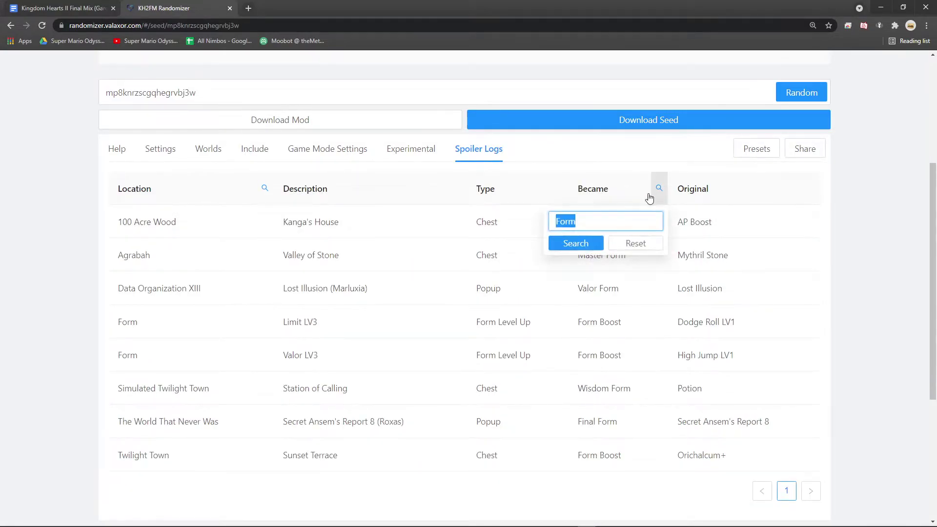
pyautogui.write('Proof')
pyautogui.press('Return')
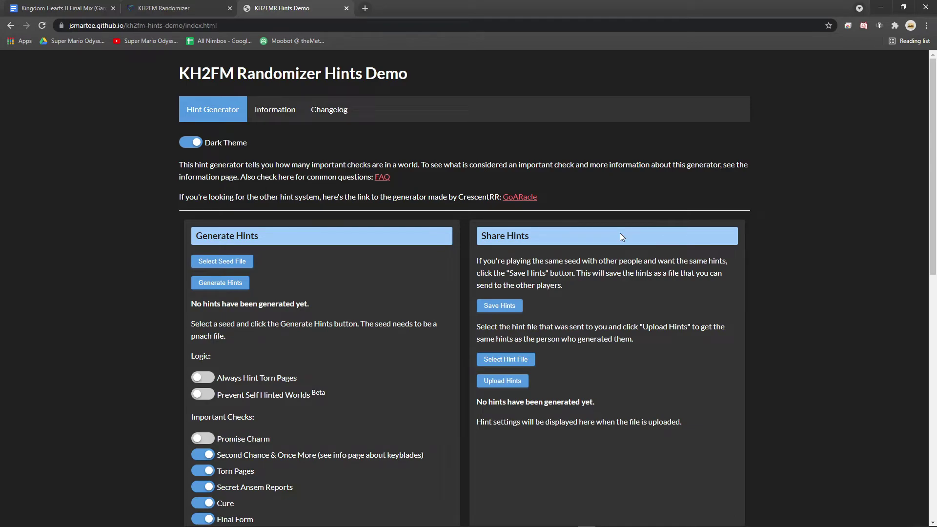
# Step: Generate hints from the seed file F266B00B.pnach and save them as kh2fm-hints-mp8k.hint in the kh2gl folder
pyautogui.scroll(-3, 622, 237)
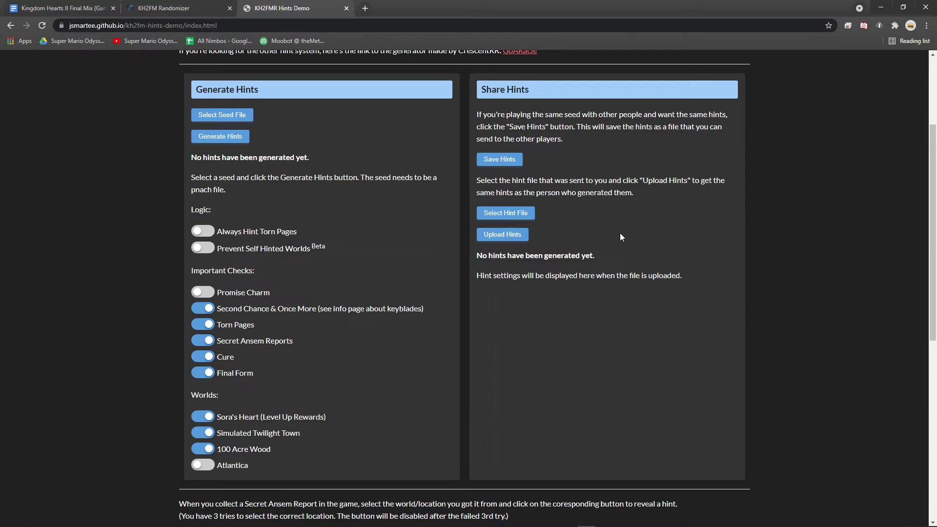
pyautogui.click(219, 115)
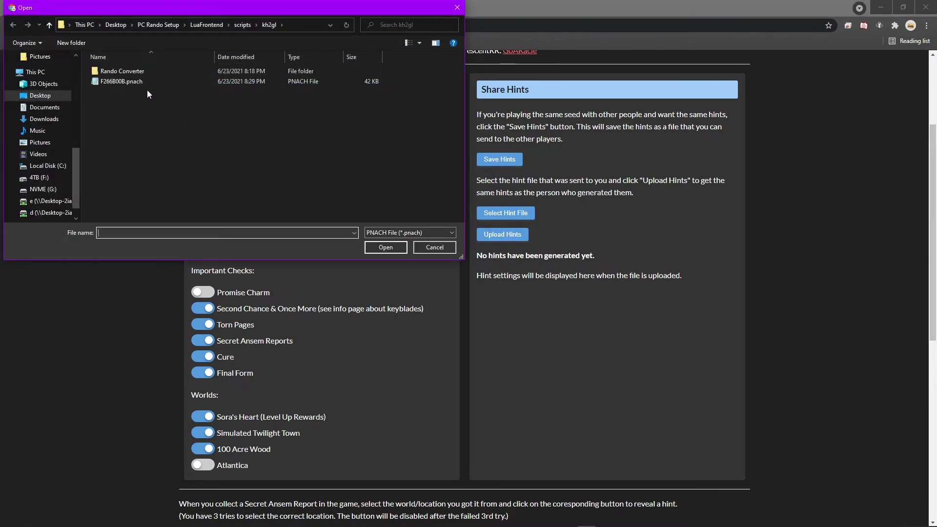
pyautogui.click(135, 83)
pyautogui.click(383, 249)
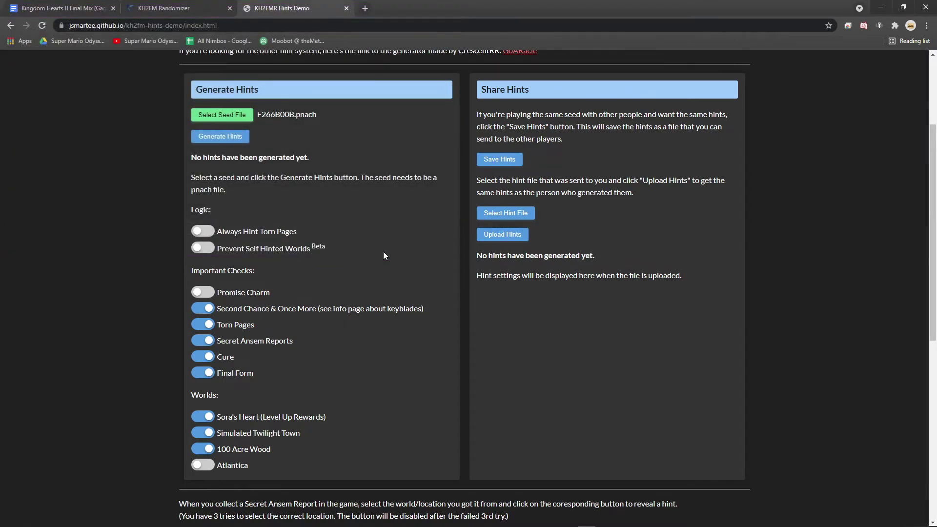
pyautogui.click(230, 137)
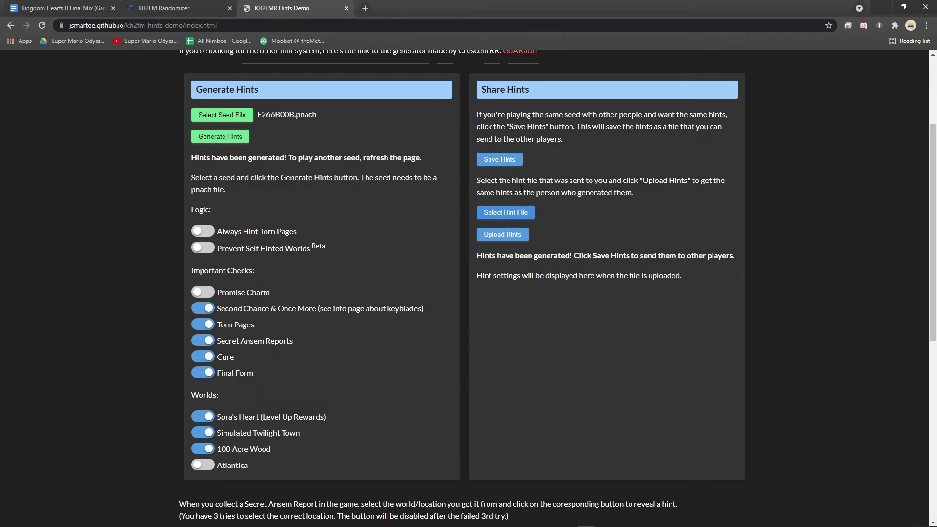
pyautogui.click(507, 157)
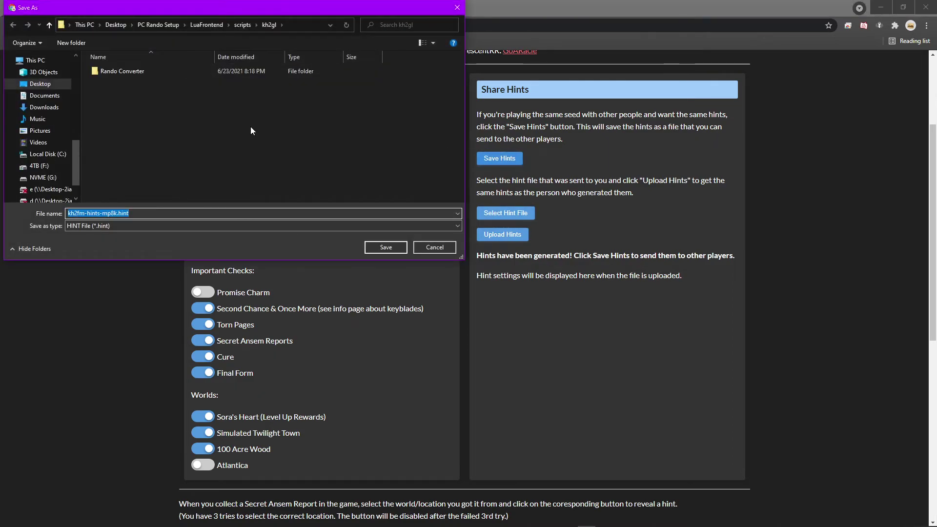
pyautogui.click(385, 247)
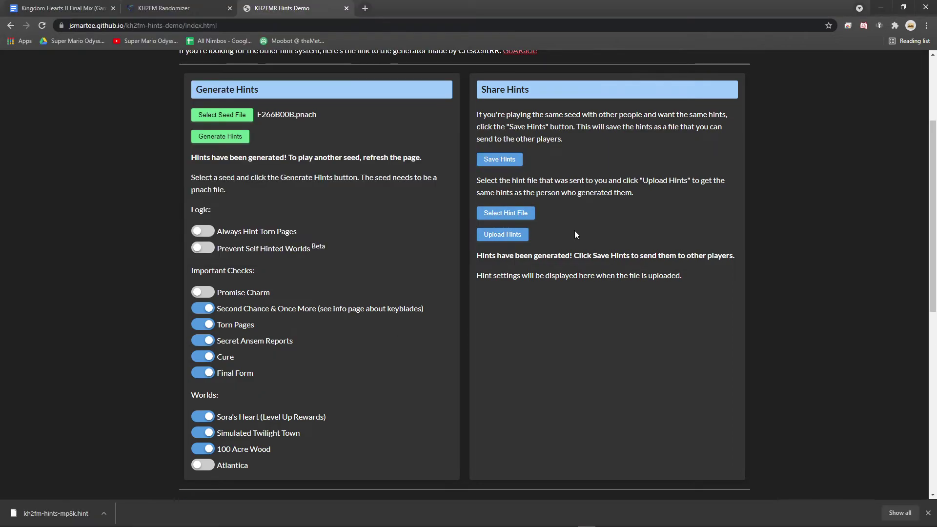
# Step: Load kh2fm-hints-mp8k.hint and the seed file F266B00B.pnach from LuaFrontend's scripts\kh2gl folder into KH2Tracker
pyautogui.click(879, 8)
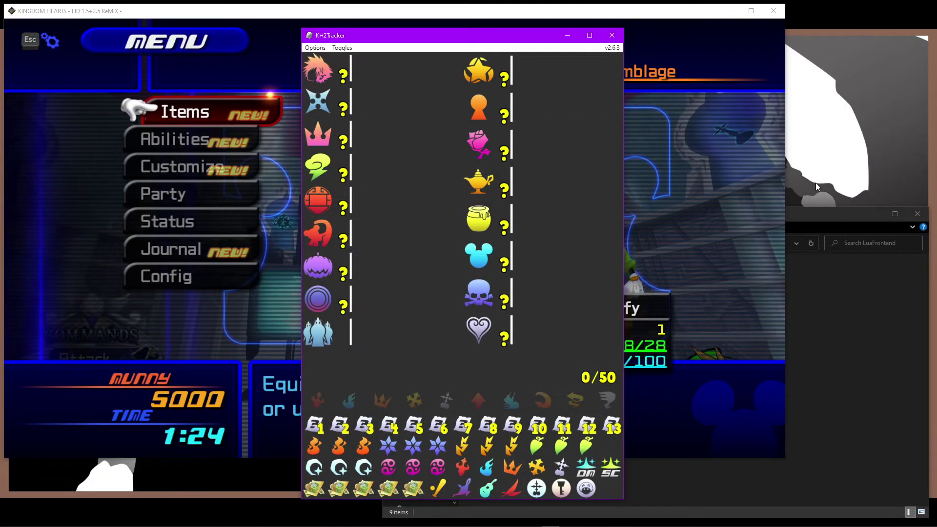
pyautogui.click(816, 338)
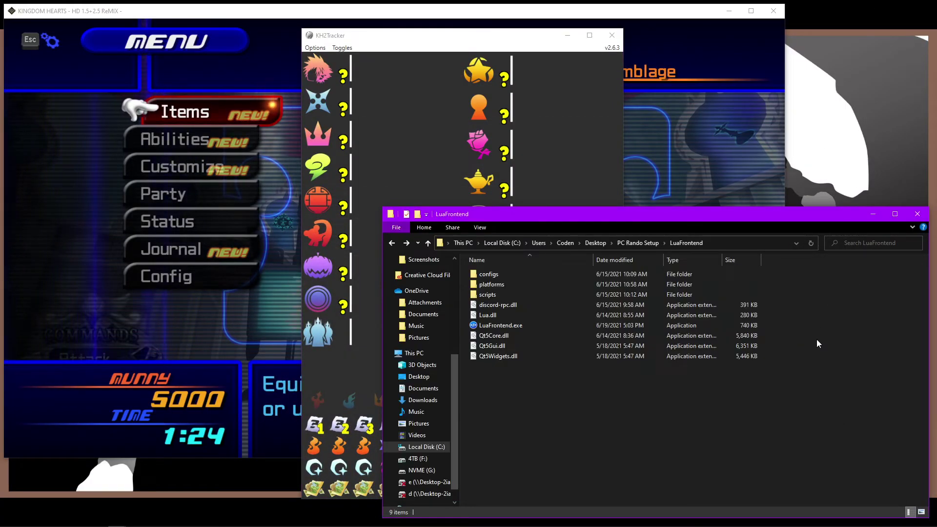
pyautogui.doubleClick(543, 294)
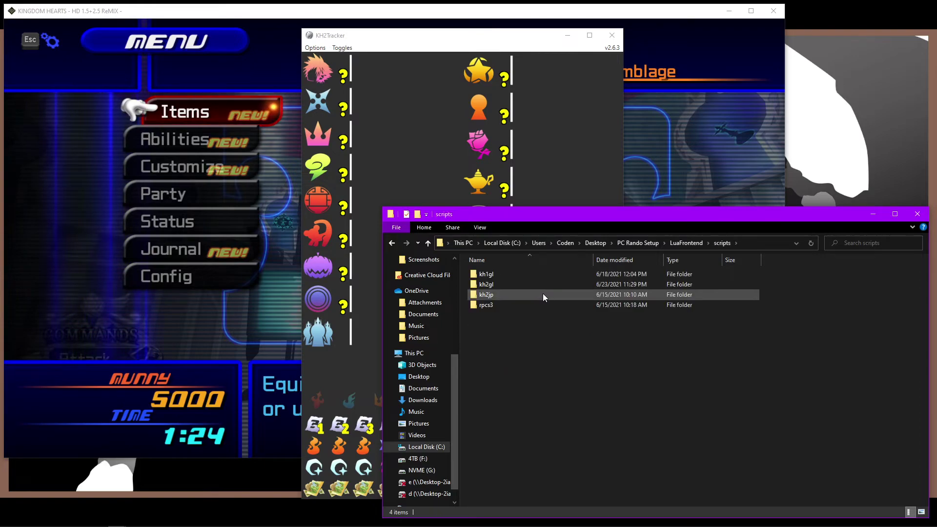
pyautogui.doubleClick(523, 286)
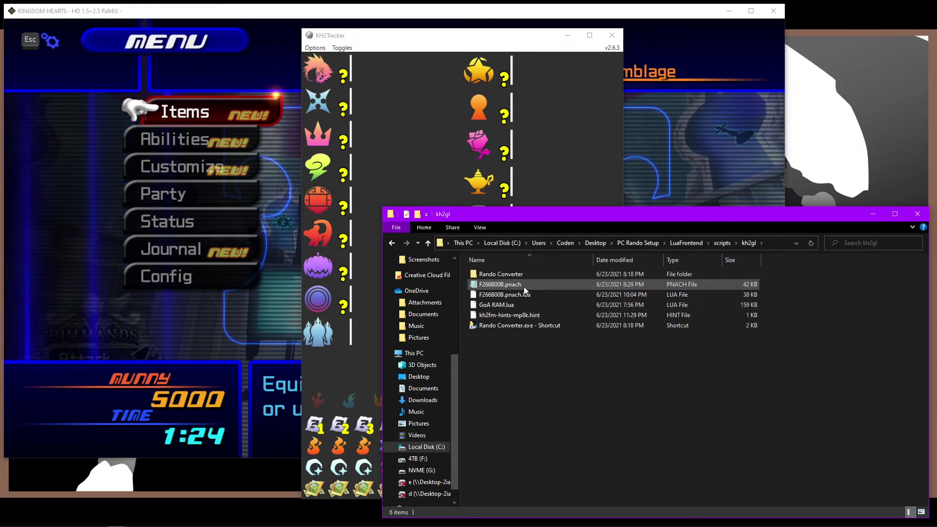
pyautogui.click(529, 314)
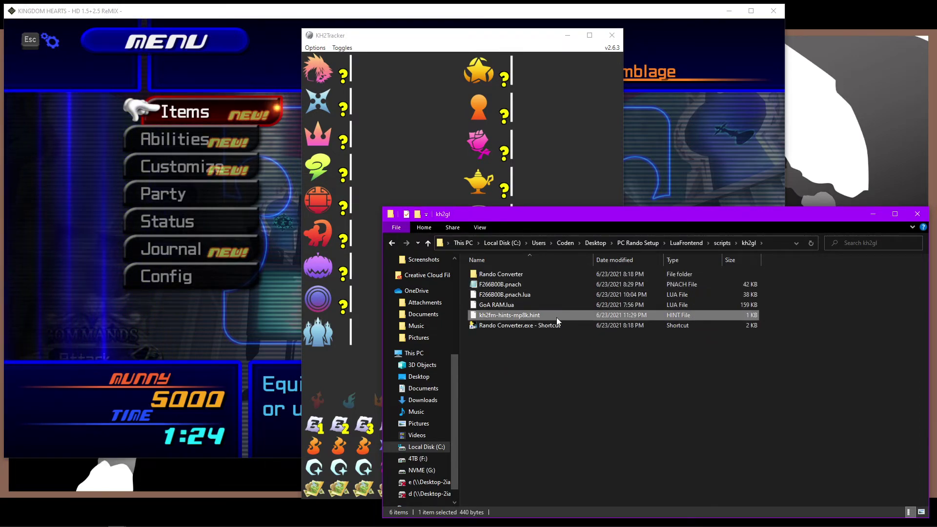
pyautogui.moveTo(556, 317); pyautogui.dragTo(546, 113)
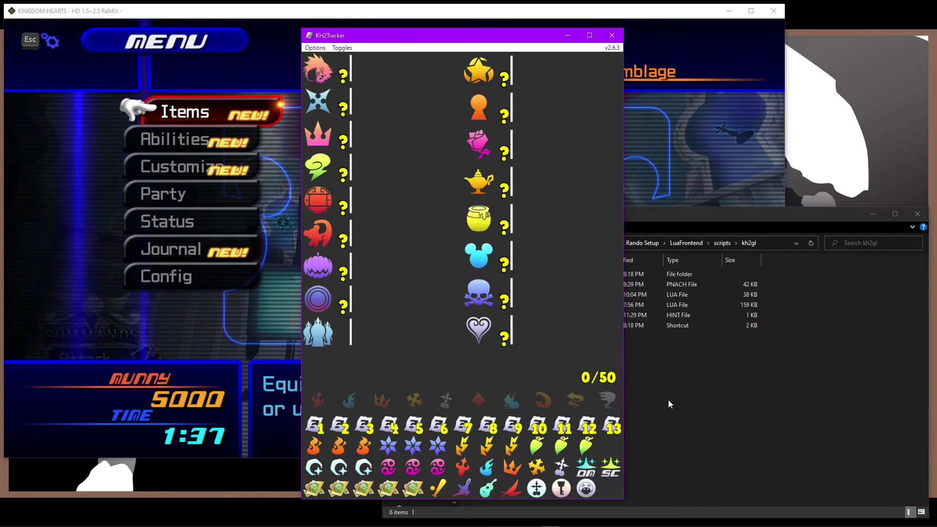
pyautogui.click(695, 385)
pyautogui.moveTo(503, 283); pyautogui.dragTo(535, 118)
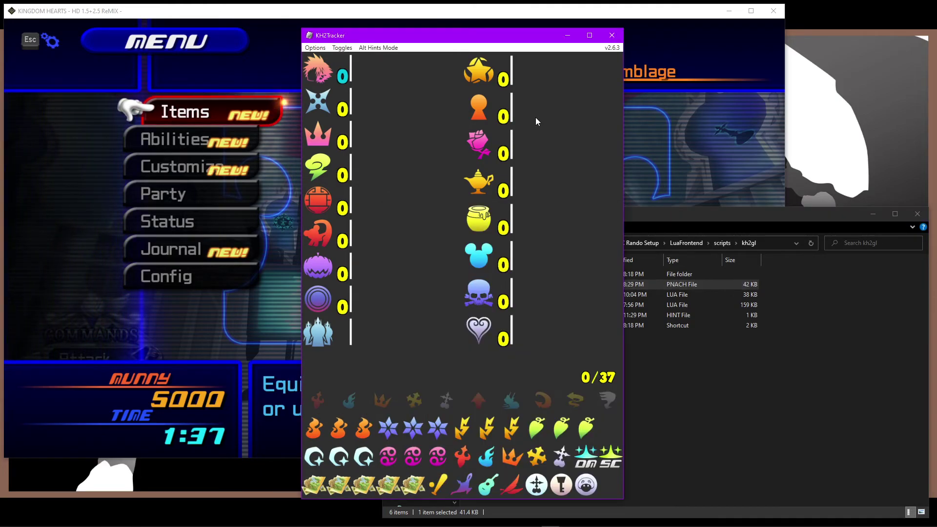